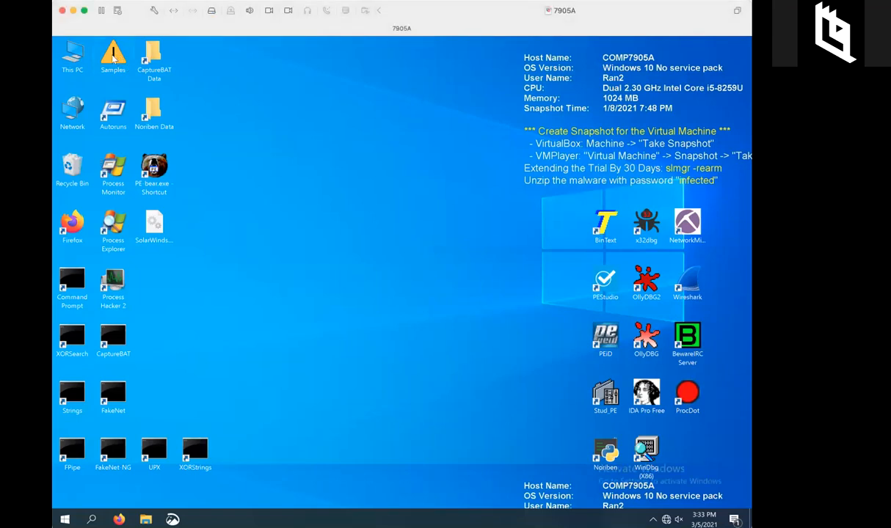
Browse from Samples into the Crack_me folder inside Crack_me.zip.
{"action": "double_click", "coordinate": [113, 59]}
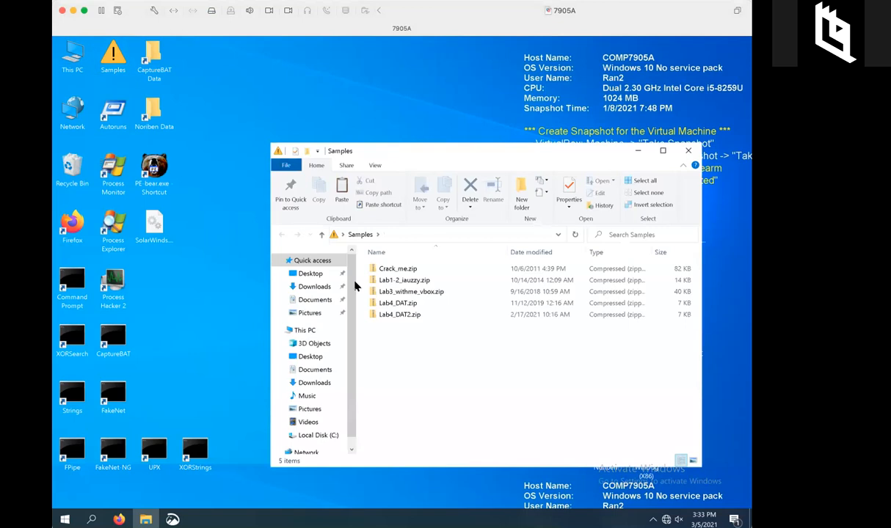
{"action": "left_click", "coordinate": [390, 271]}
{"action": "double_click", "coordinate": [390, 272]}
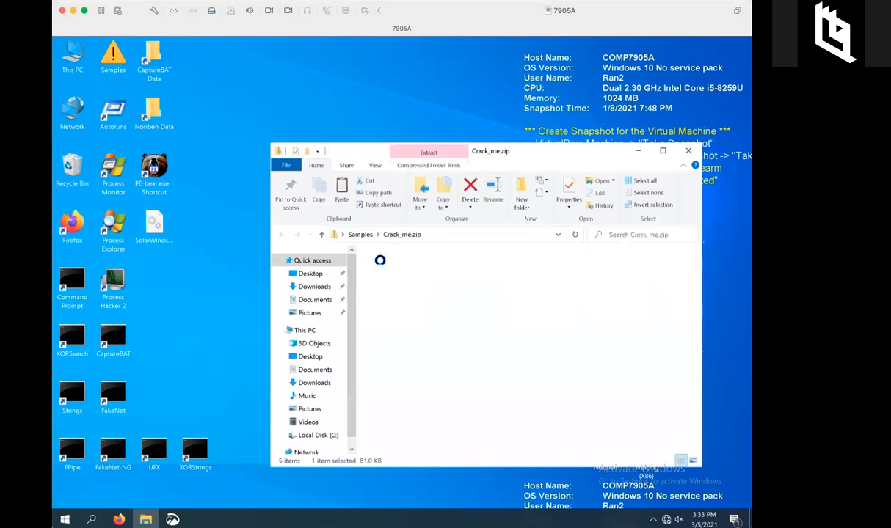
{"action": "double_click", "coordinate": [383, 268]}
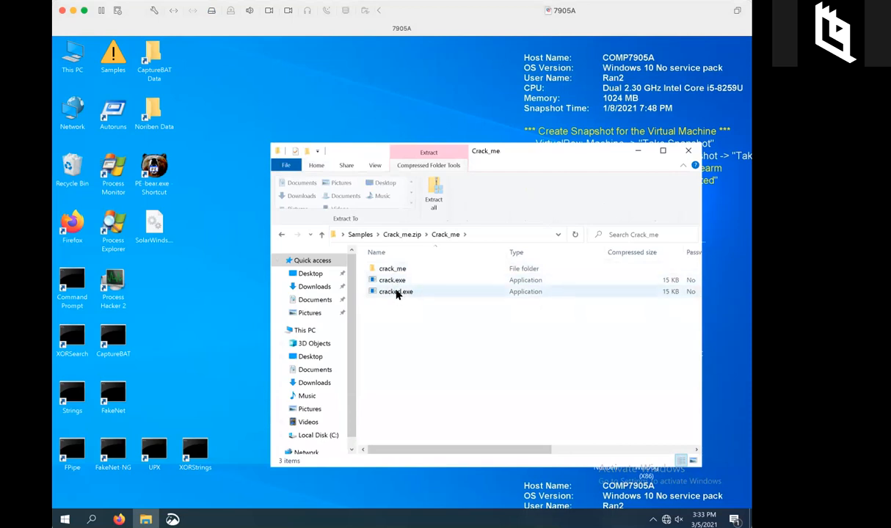
Copy crack.exe onto the desktop, then close the archive window.
{"action": "left_click", "coordinate": [380, 282]}
{"action": "left_click_drag", "start_coordinate": [380, 285], "coordinate": [158, 301]}
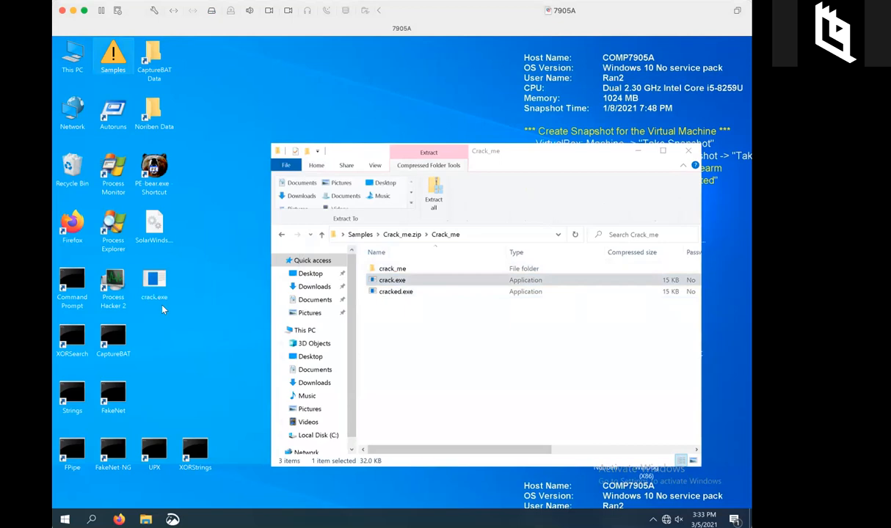
{"action": "left_click", "coordinate": [400, 293]}
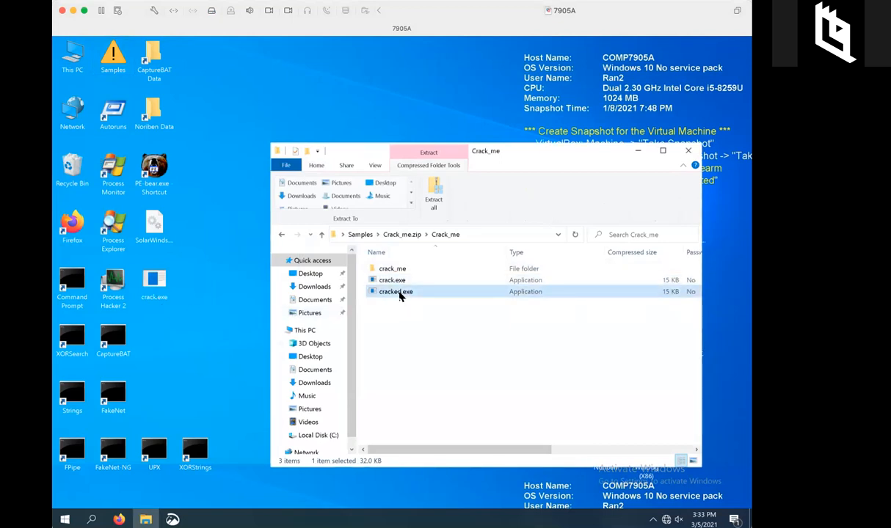
{"action": "left_click", "coordinate": [688, 152]}
Open the extracted crack.exe on the desktop with CFF Explorer.
{"action": "left_click", "coordinate": [153, 282]}
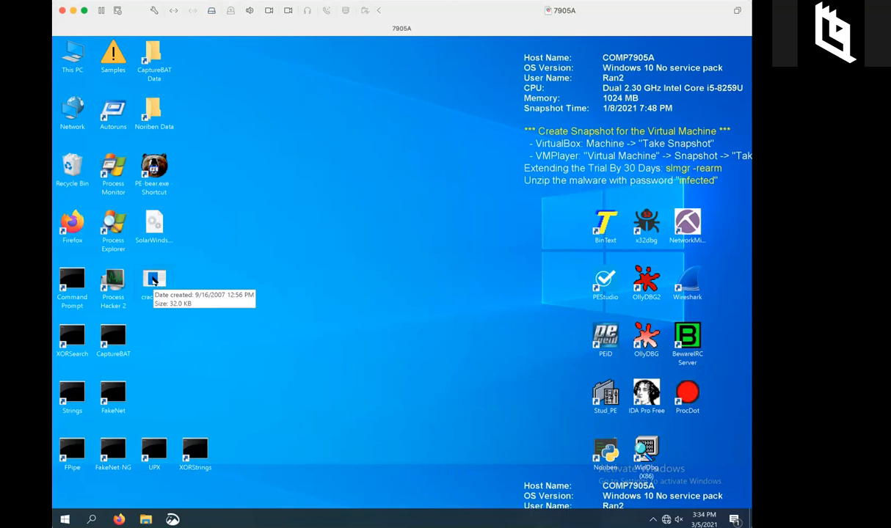
{"action": "mouse_move", "coordinate": [152, 281]}
{"action": "left_mouse_down"}
{"action": "mouse_move", "coordinate": [233, 283]}
{"action": "mouse_move", "coordinate": [152, 284]}
{"action": "left_mouse_up"}
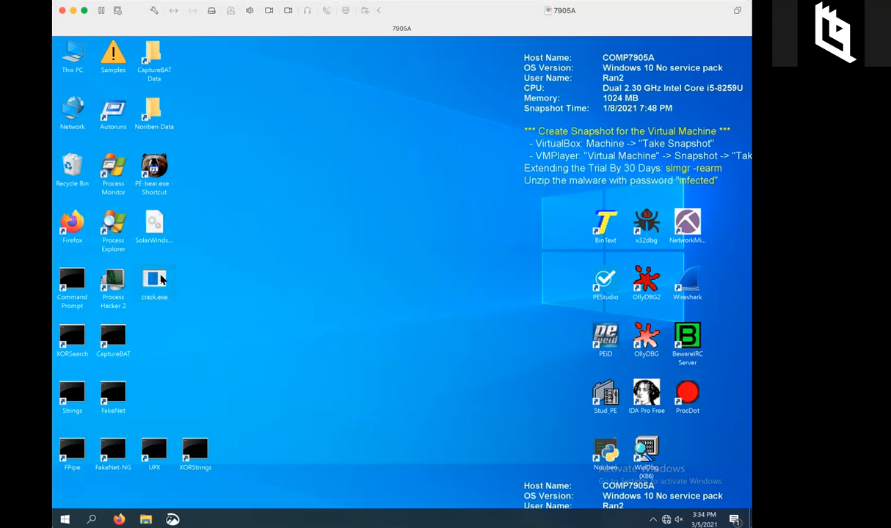
{"action": "right_click", "coordinate": [162, 280]}
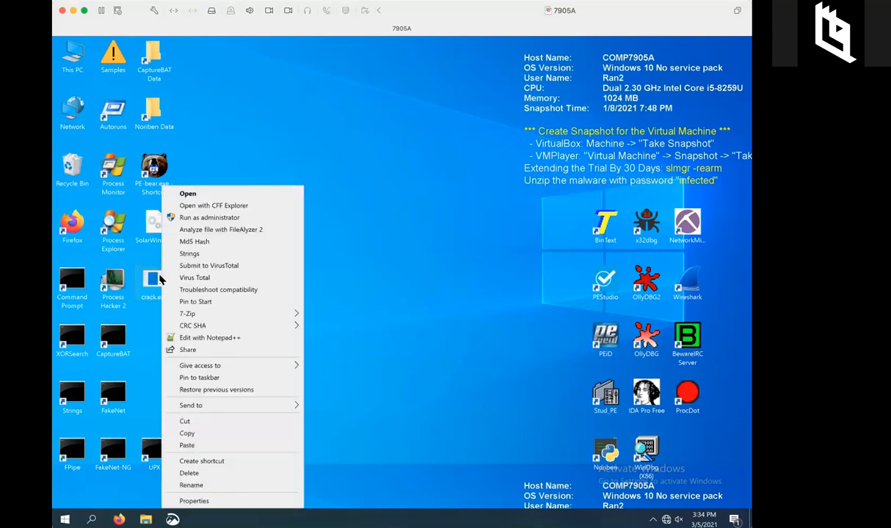
{"action": "left_click", "coordinate": [208, 207]}
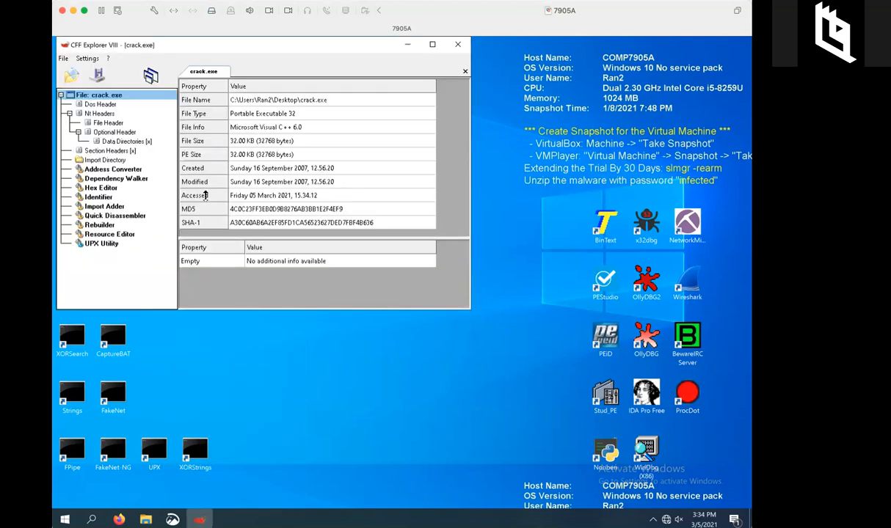
Step through Dos Header and Nt Headers to the File Header, showing Machine Intel 386.
{"action": "left_click", "coordinate": [118, 105]}
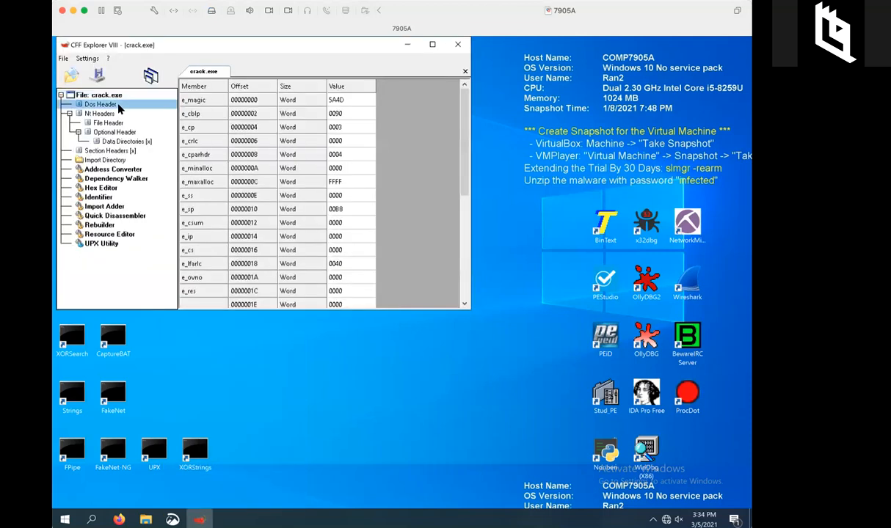
{"action": "left_click", "coordinate": [120, 114]}
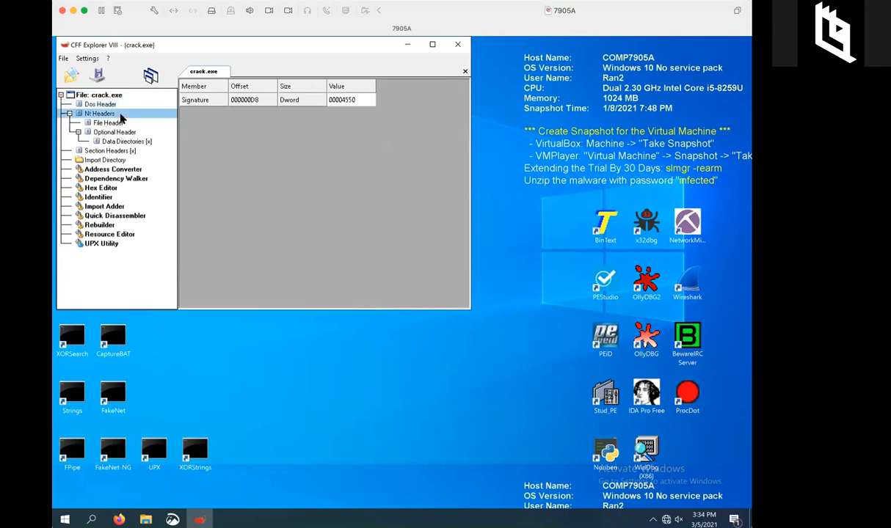
{"action": "left_click", "coordinate": [122, 123]}
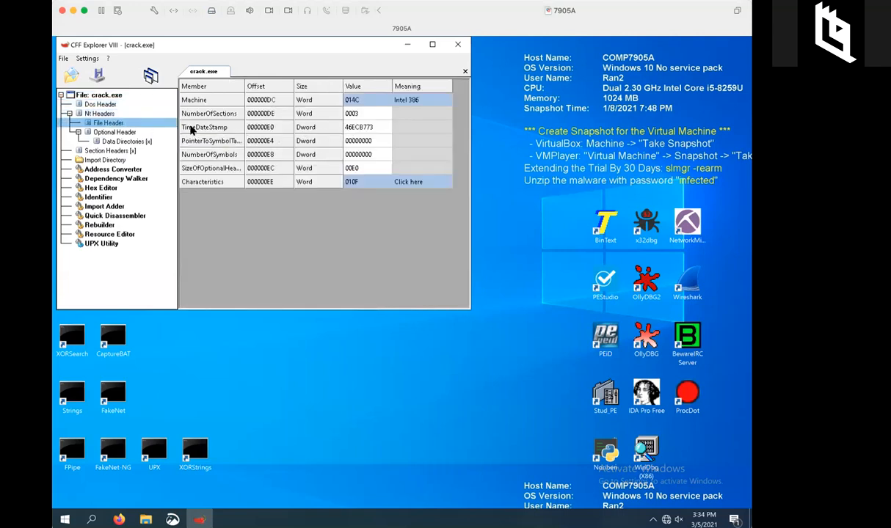
Display the Optional Header, highlighting ImageBase 00400000 and AddressOfEntryPoint 0000129A.
{"action": "left_click", "coordinate": [133, 133]}
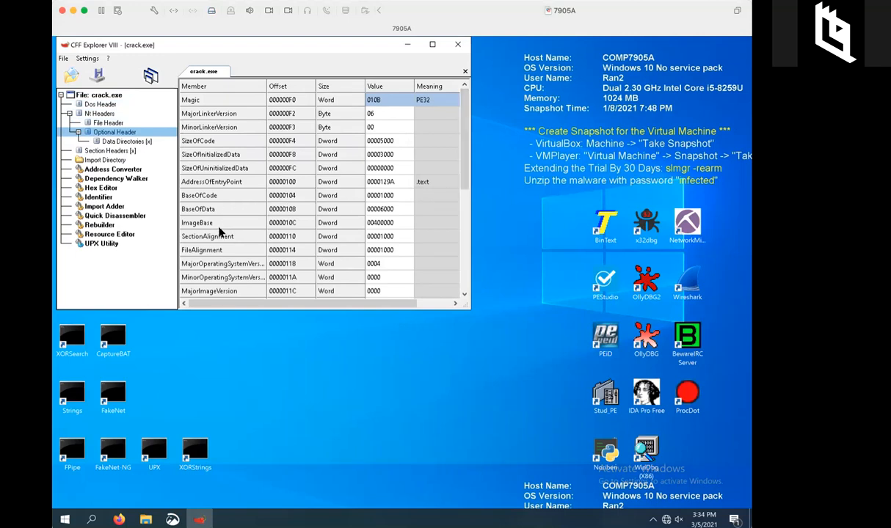
{"action": "left_click", "coordinate": [368, 224]}
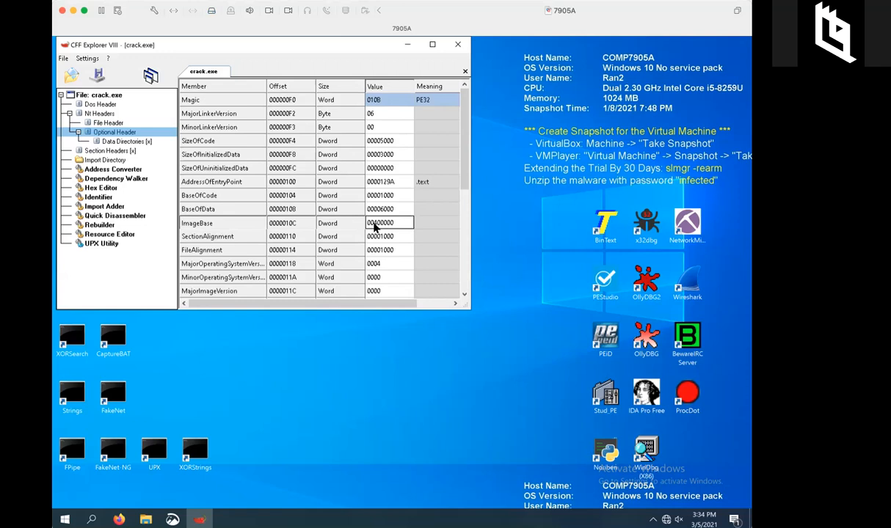
{"action": "left_click", "coordinate": [374, 181]}
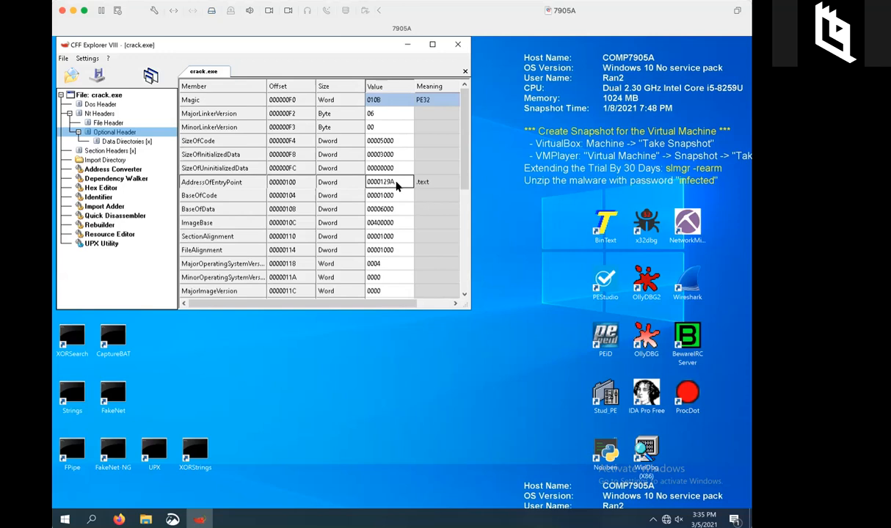
{"action": "left_click", "coordinate": [395, 226]}
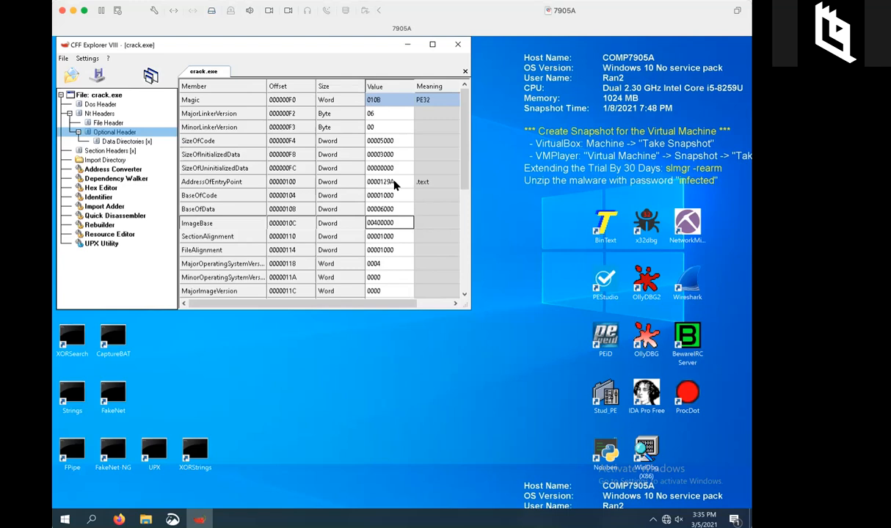
Close CFF Explorer and load crack.exe into a maximized BinText window.
{"action": "left_click", "coordinate": [457, 45]}
{"action": "left_click_drag", "start_coordinate": [154, 279], "coordinate": [604, 233]}
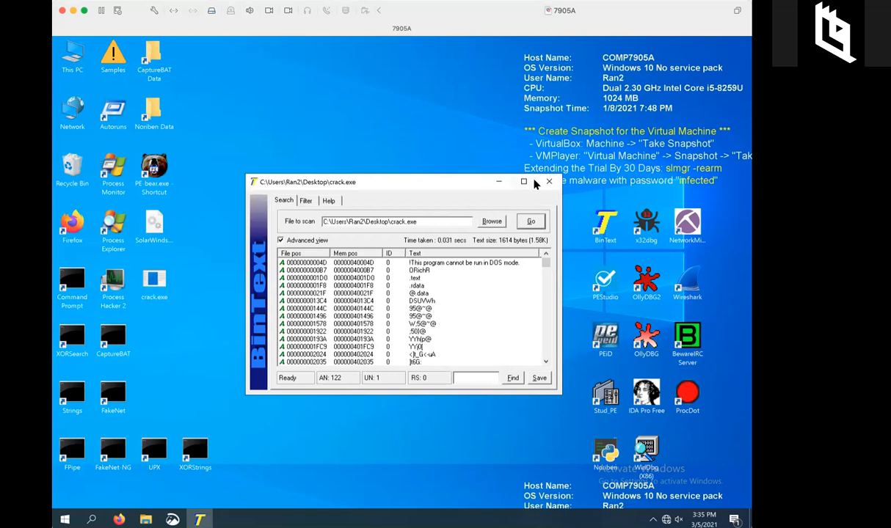
{"action": "left_click", "coordinate": [524, 182]}
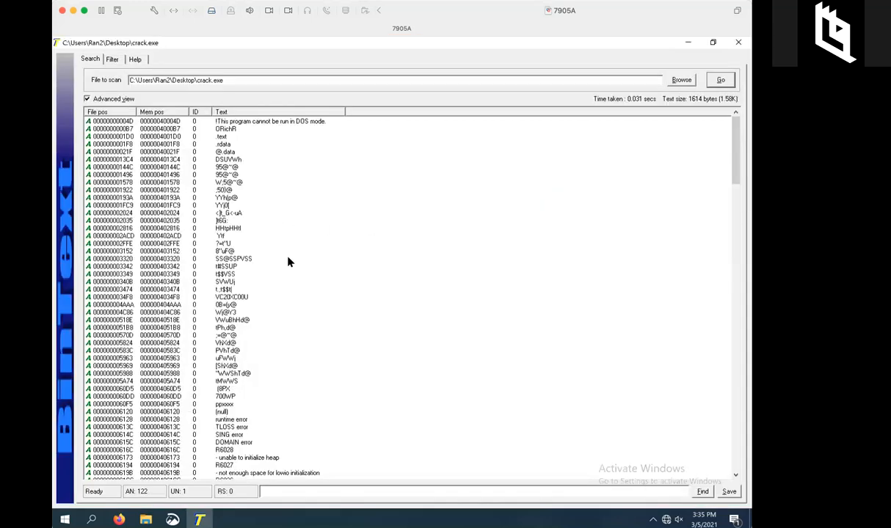
Highlight the DOS mode string, then scroll down to the 'Congratulation! You have passed the verification!' string.
{"action": "left_click", "coordinate": [273, 121]}
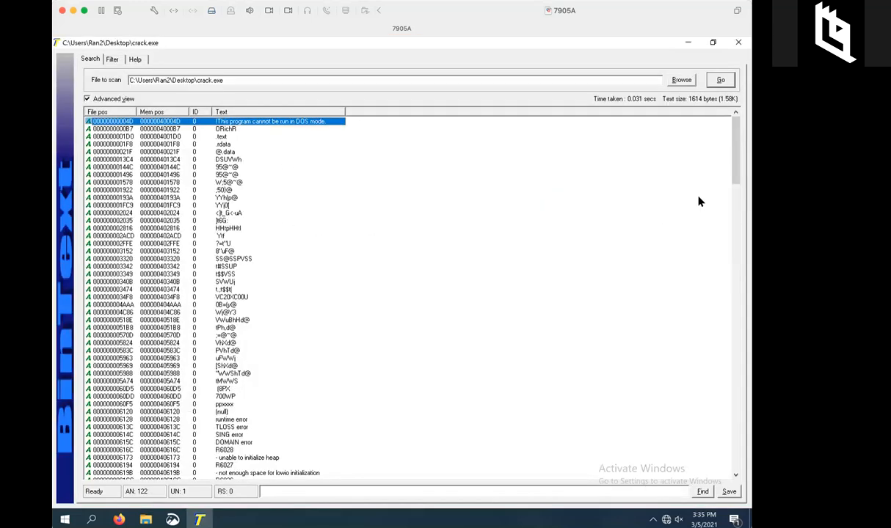
{"action": "left_click_drag", "start_coordinate": [733, 178], "coordinate": [730, 470]}
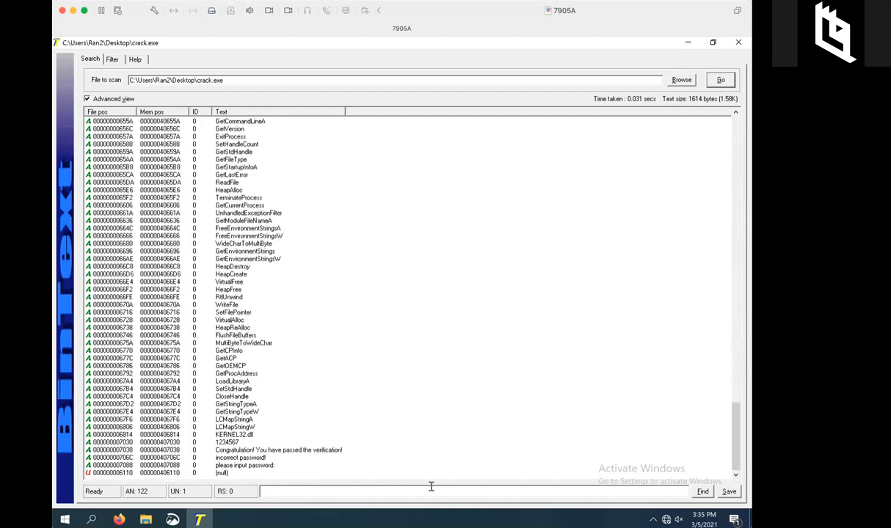
{"action": "left_click", "coordinate": [304, 449]}
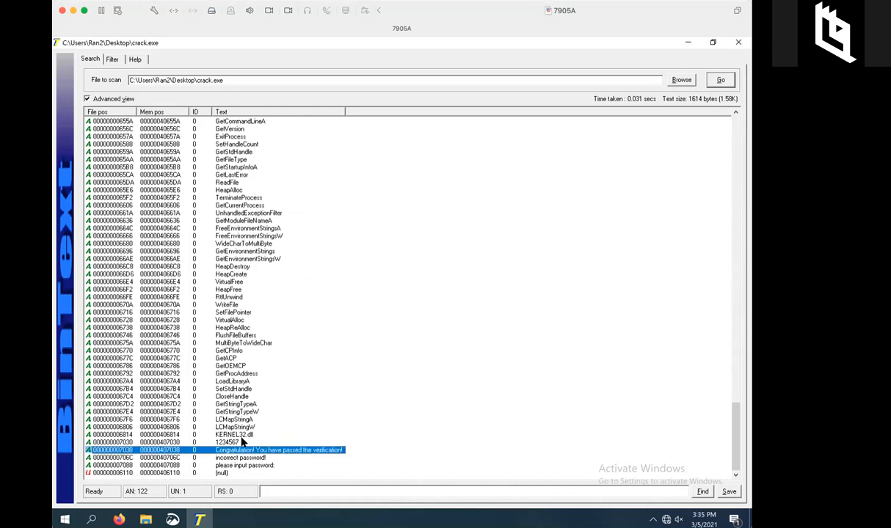
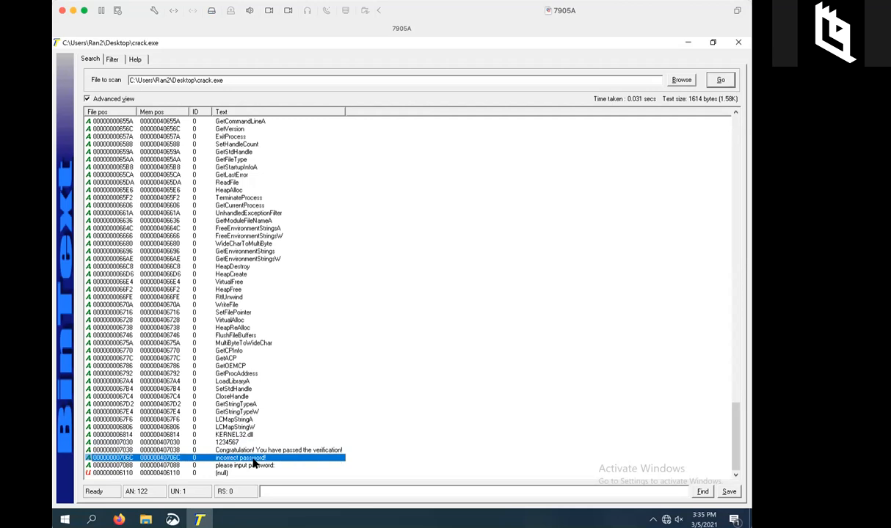
Select the 'please input password:' string near the end of crack.exe's BinText list.
{"action": "left_click", "coordinate": [255, 466]}
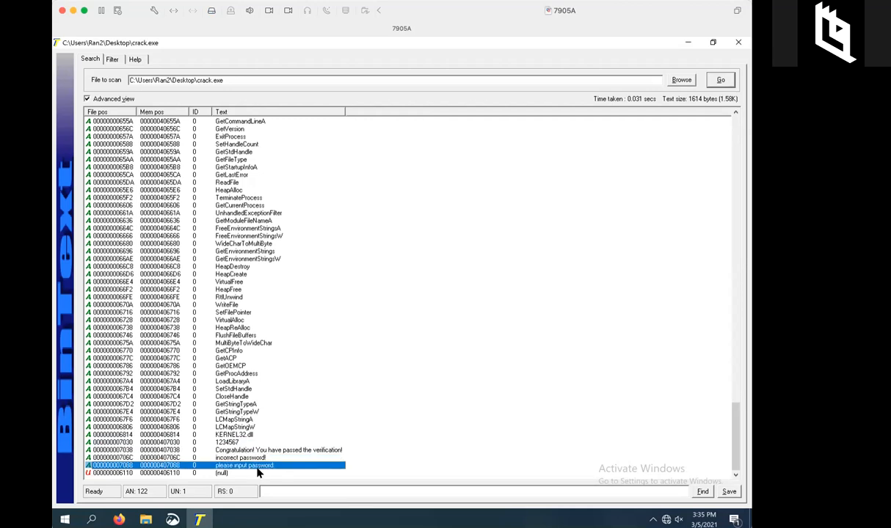
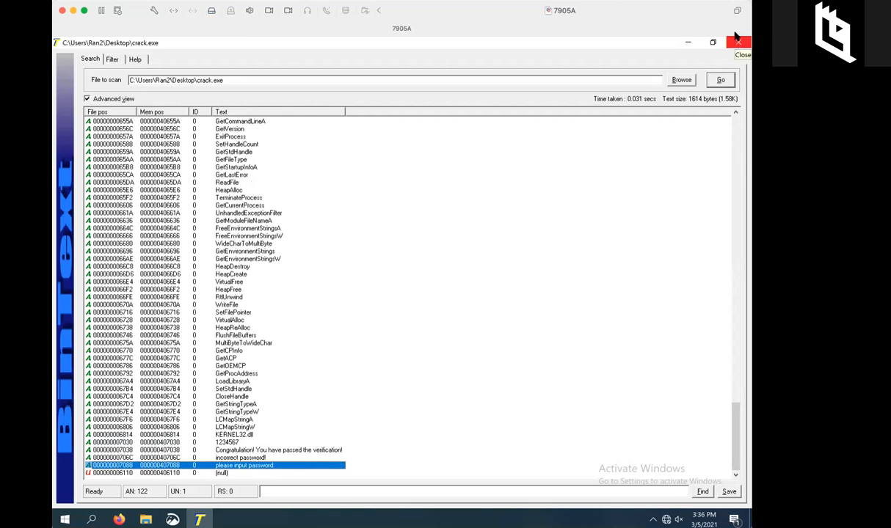
Close BinText to return to the VM desktop.
{"action": "left_click", "coordinate": [736, 42]}
Deselect the crack.exe icon and switch back to the slide show's 'Debugger' slide.
{"action": "left_click", "coordinate": [378, 286]}
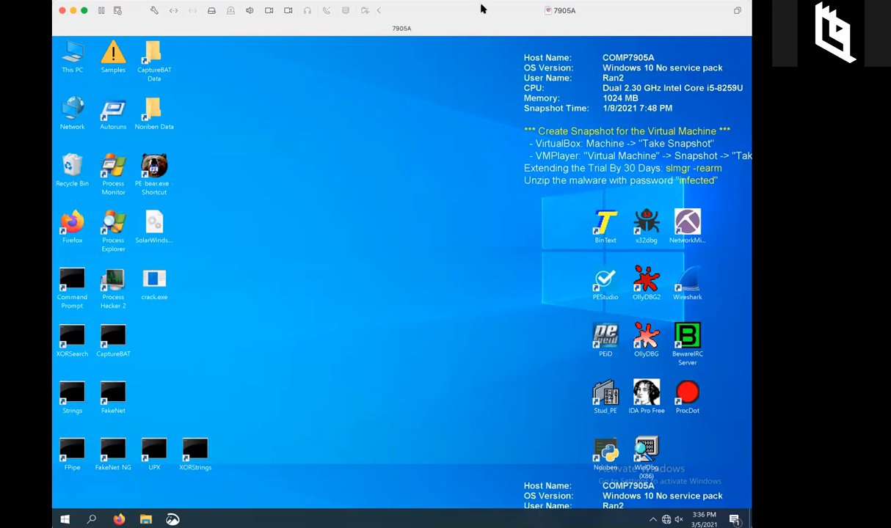
{"action": "key", "text": "super+Tab"}
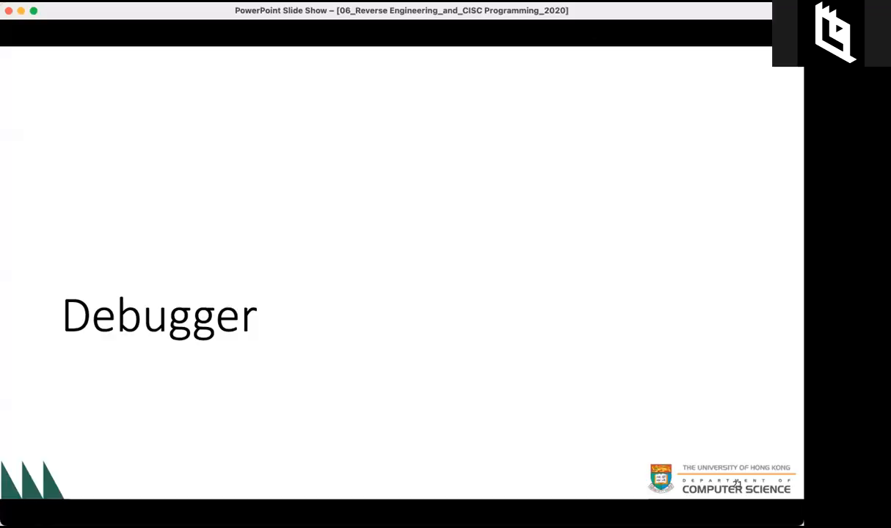
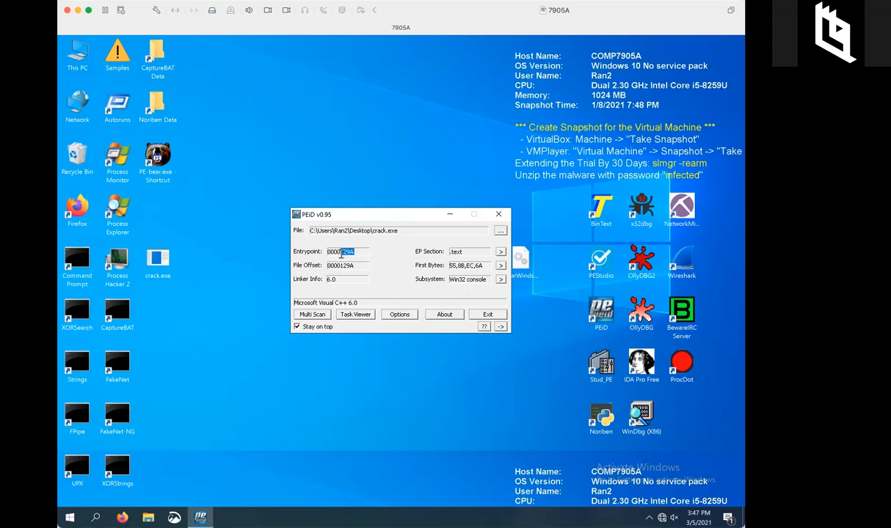
Open crack.exe's detailed PE header information and its import table in PEiD.
{"action": "left_click", "coordinate": [359, 252]}
{"action": "left_click", "coordinate": [501, 280]}
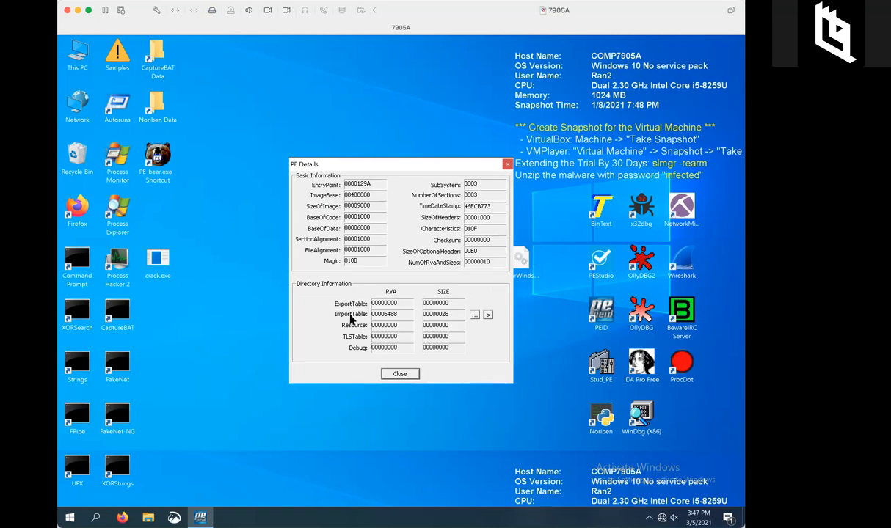
{"action": "left_click", "coordinate": [475, 315]}
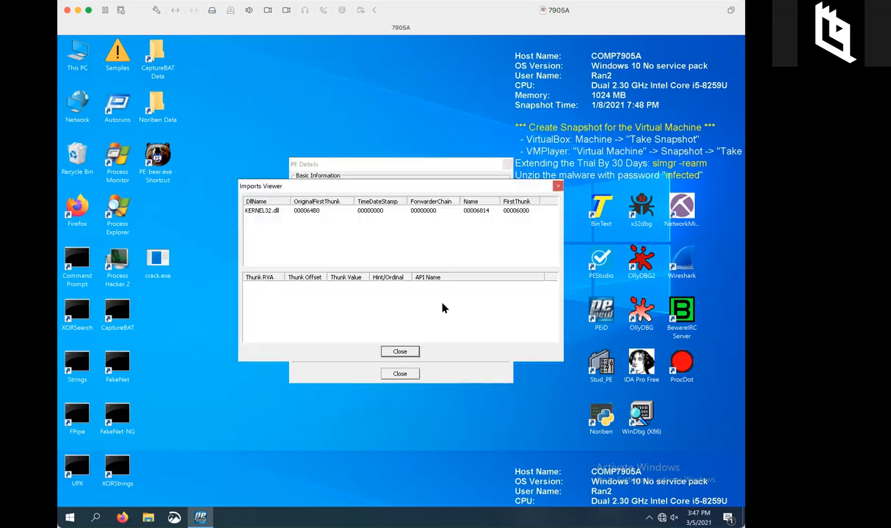
List KERNEL32.dll's imported functions, then close the Imports Viewer and PE Details windows.
{"action": "left_click", "coordinate": [262, 209]}
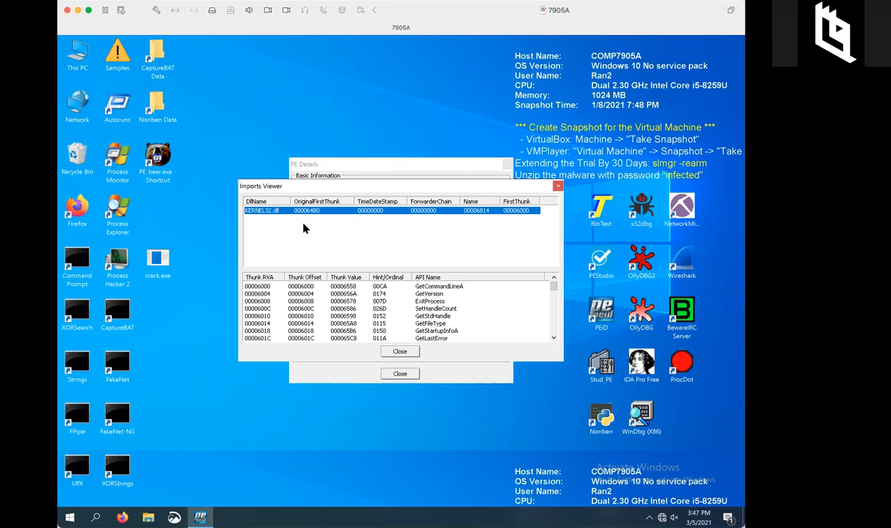
{"action": "left_click_drag", "start_coordinate": [553, 288], "coordinate": [553, 348]}
{"action": "left_click", "coordinate": [557, 185]}
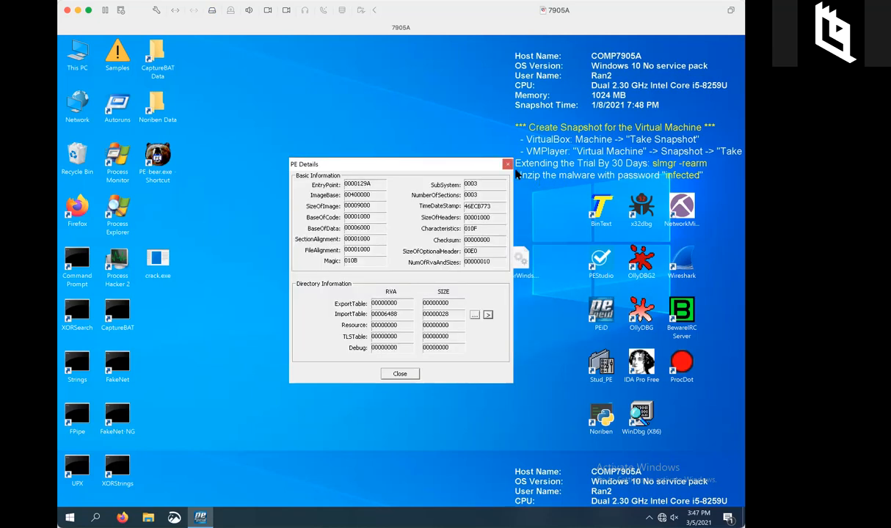
{"action": "left_click", "coordinate": [507, 165]}
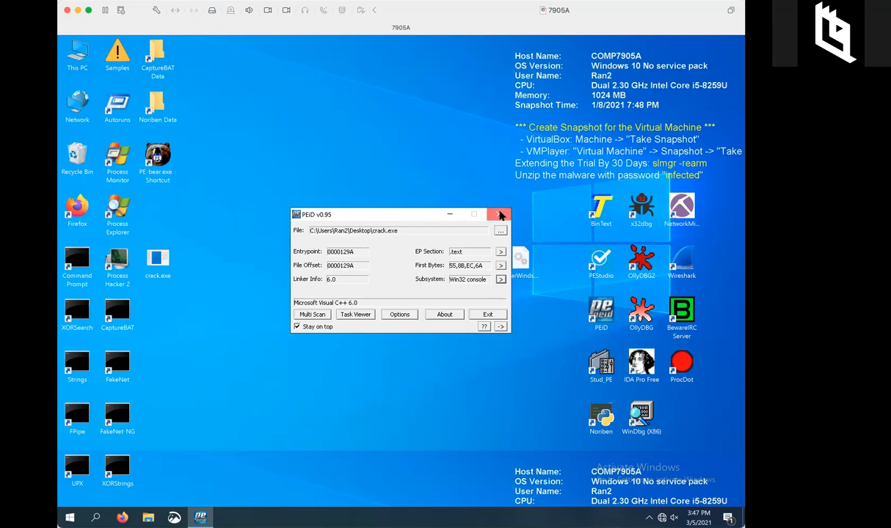
Close PEiD and open a Command Prompt window positioned toward the upper left.
{"action": "left_click", "coordinate": [474, 203]}
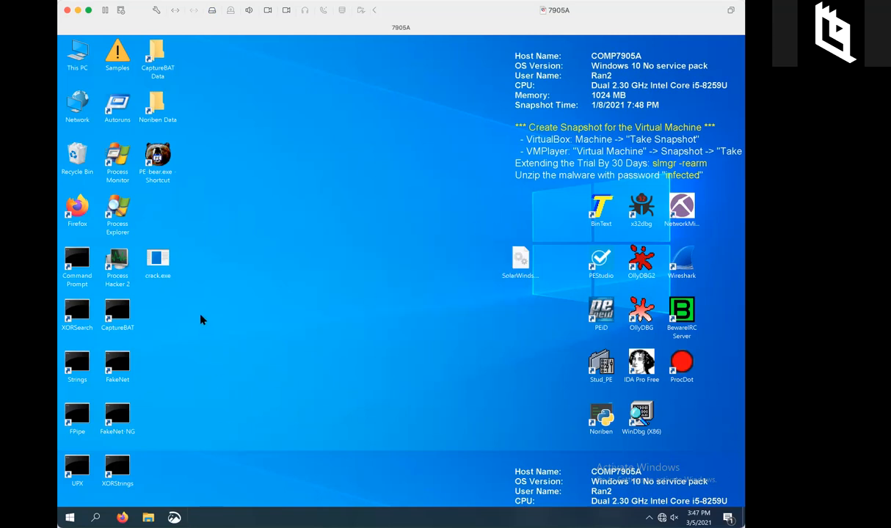
{"action": "double_click", "coordinate": [84, 272]}
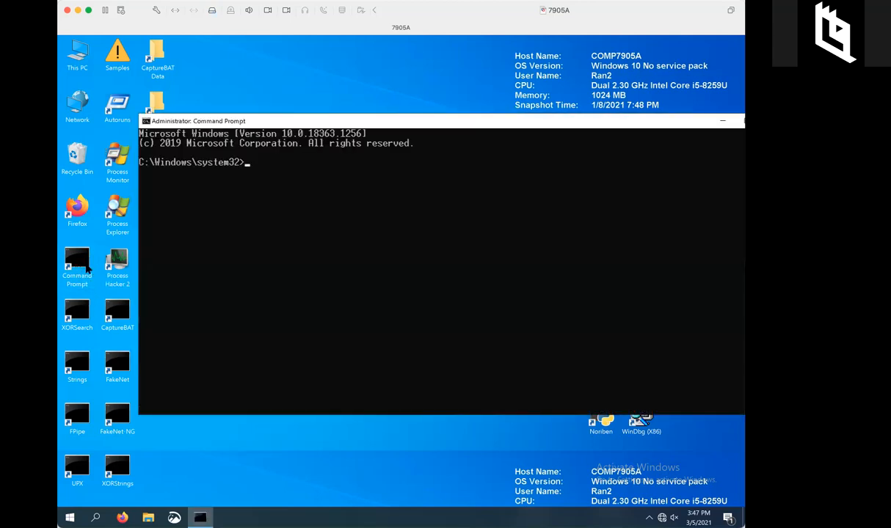
{"action": "left_click_drag", "start_coordinate": [304, 120], "coordinate": [258, 102]}
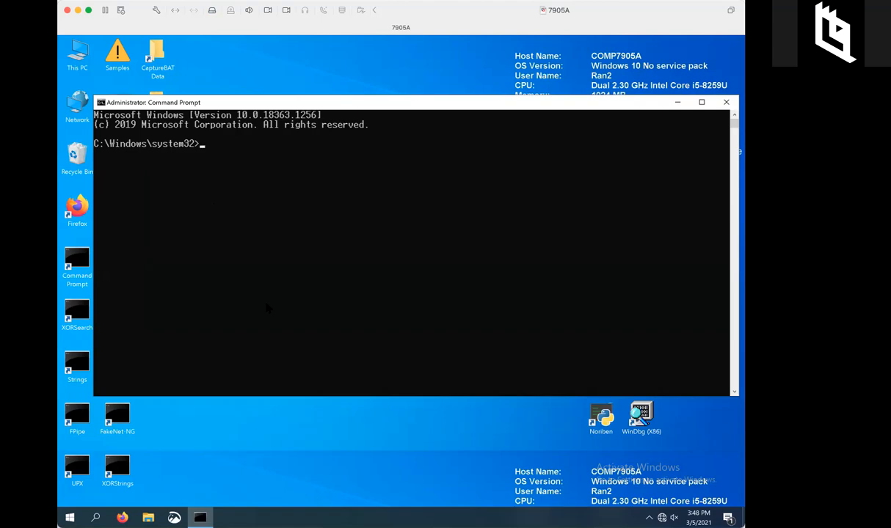
Change into C:\Tools with 'cd \tools' and list its contents with 'dir/w'.
{"action": "type", "text": "cd \\tools"}
{"action": "key", "text": "Return"}
{"action": "type", "text": "dir/w"}
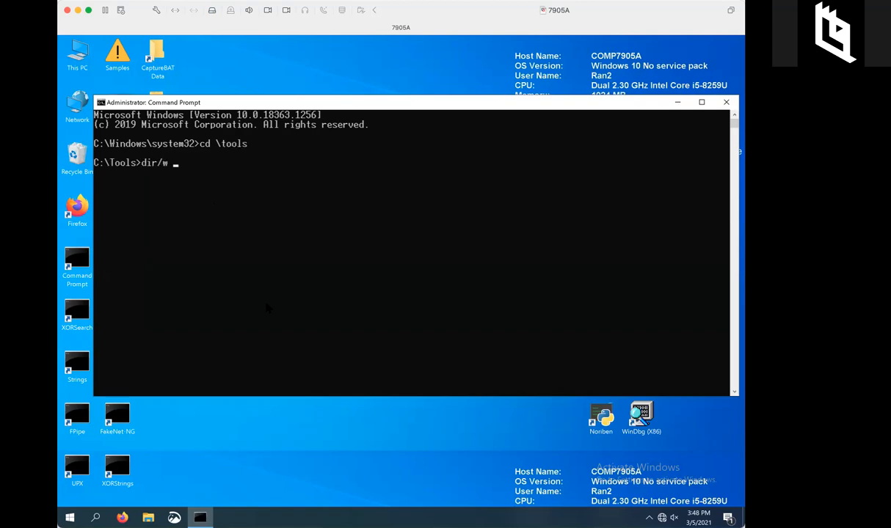
{"action": "key", "text": "Return"}
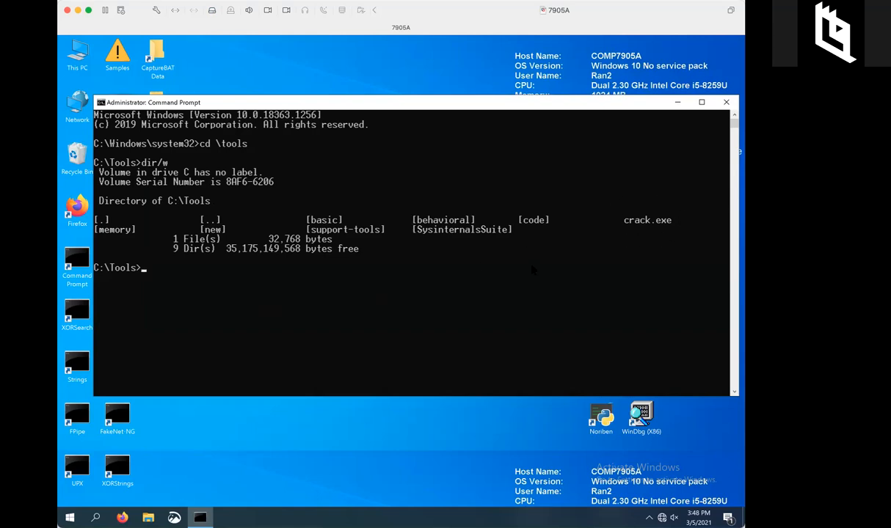
Run crack.exe from C:\Tools so it prompts for a password.
{"action": "type", "text": "crac"}
{"action": "key", "text": "Tab"}
{"action": "key", "text": "Return"}
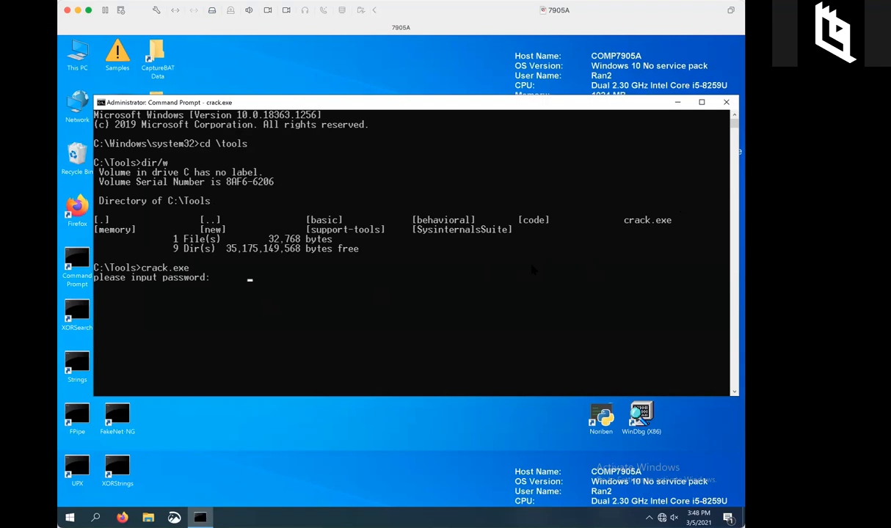
{"action": "type", "text": "1234"}
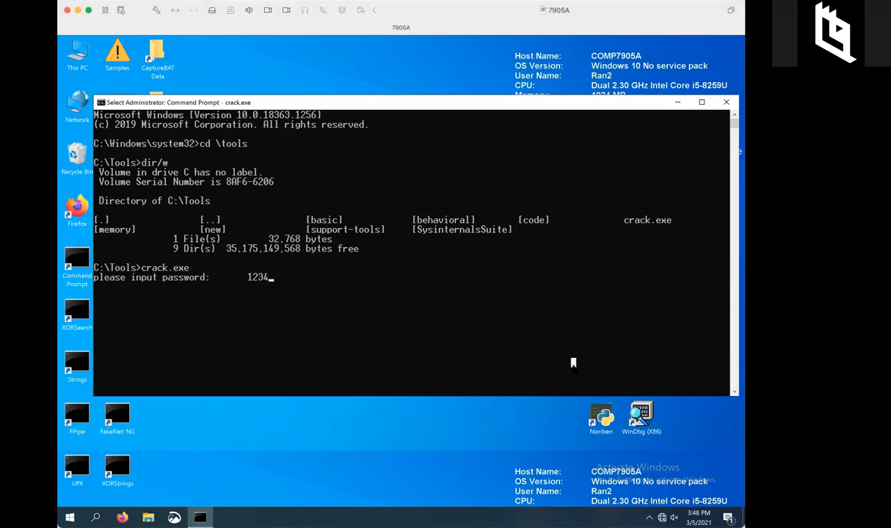
{"action": "key", "text": "Return"}
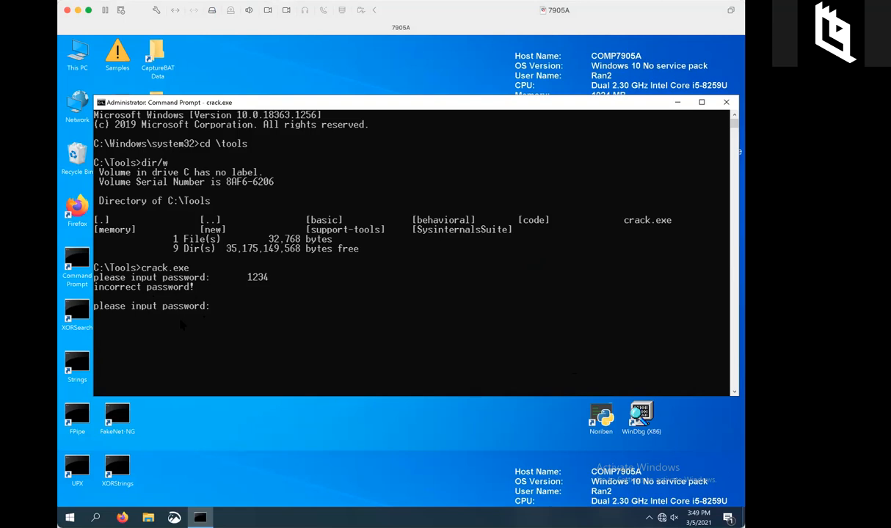
{"action": "type", "text": "1234567"}
{"action": "key", "text": "Return"}
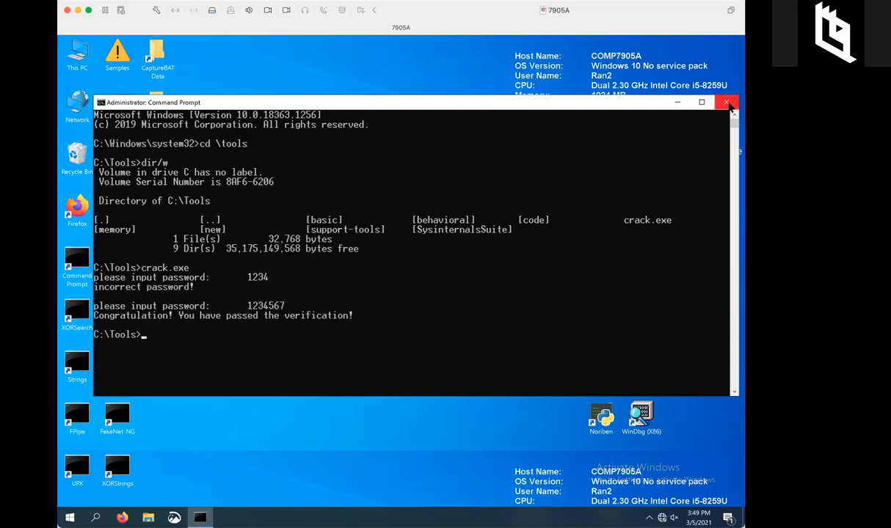
{"action": "left_click", "coordinate": [726, 103]}
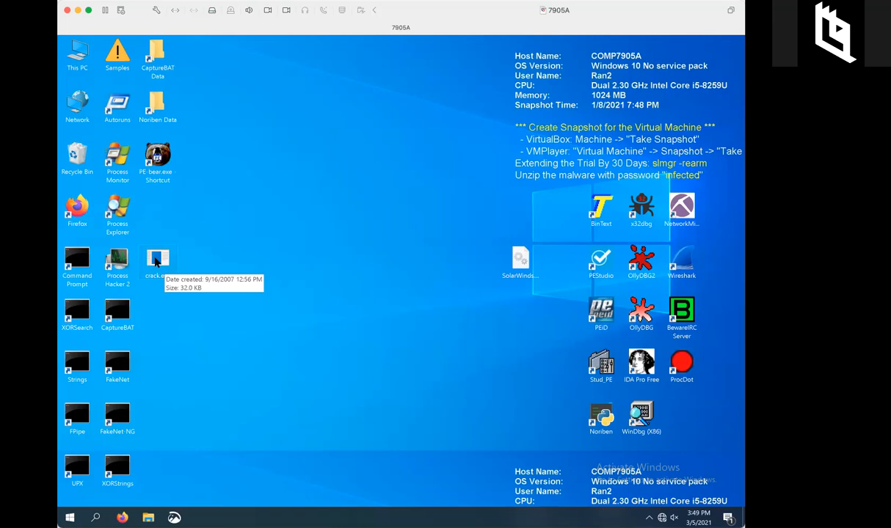
Drop crack.exe onto IDA Pro Free, dismiss the About notice, and accept the load settings.
{"action": "left_click_drag", "start_coordinate": [156, 261], "coordinate": [641, 369]}
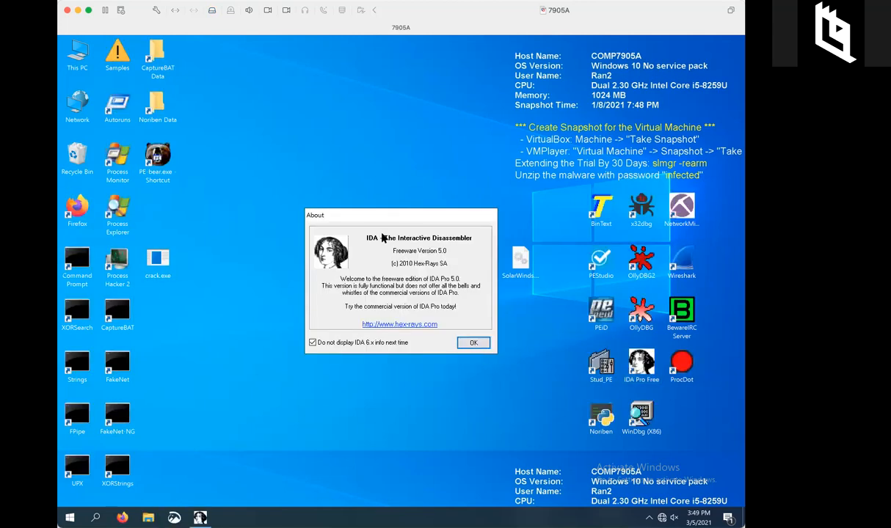
{"action": "left_click", "coordinate": [473, 343]}
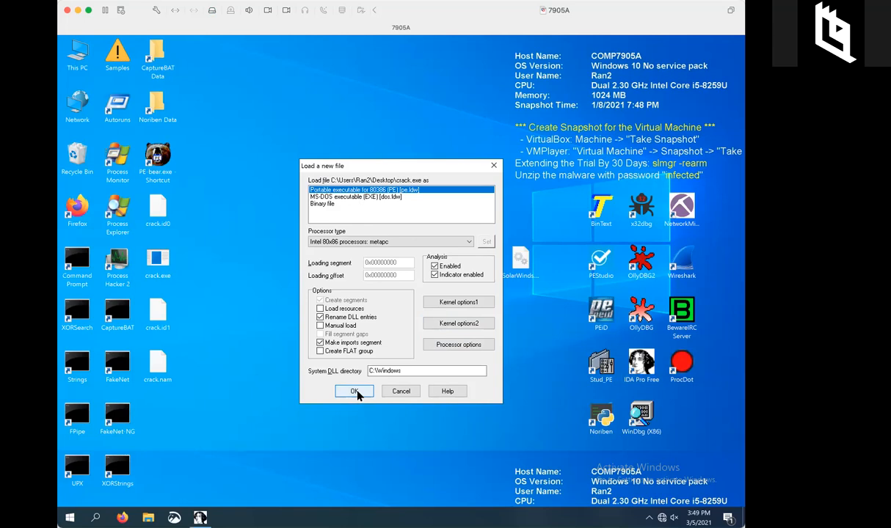
{"action": "left_click", "coordinate": [355, 392]}
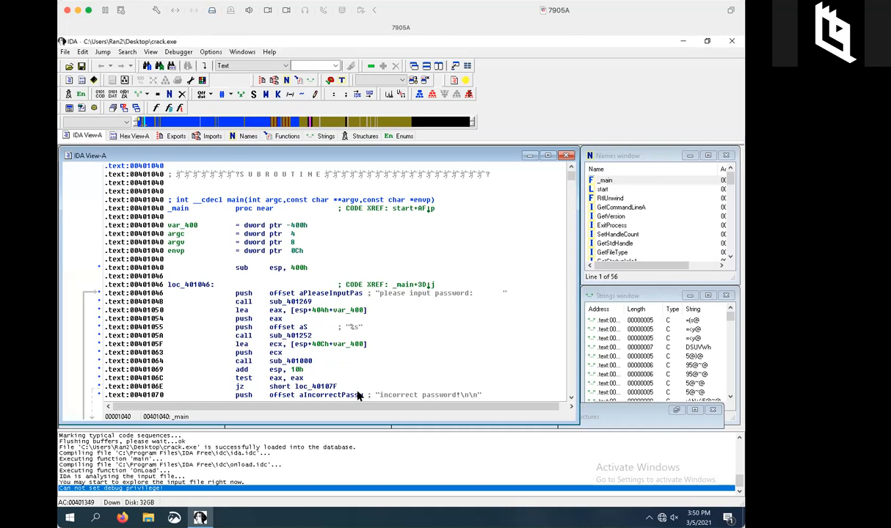
Wait for auto-analysis to finish, then show main as a graph of code blocks.
{"action": "mouse_move", "coordinate": [356, 397]}
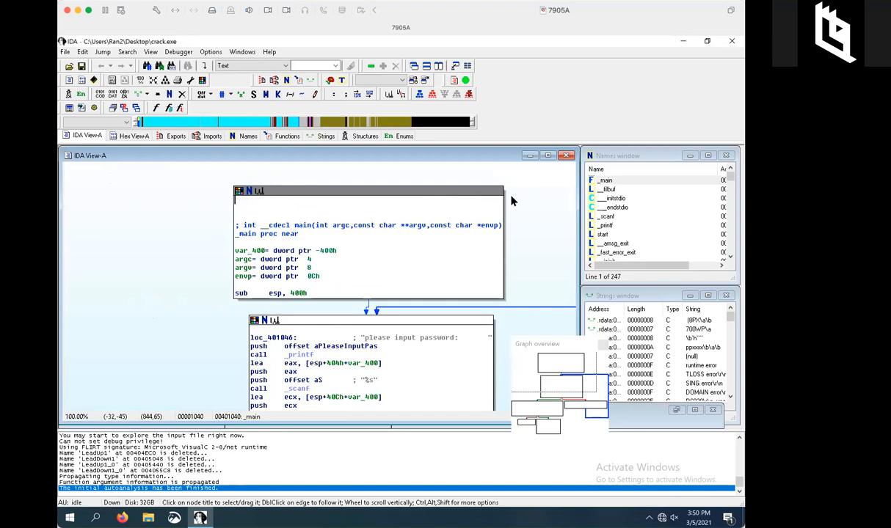
{"action": "left_click", "coordinate": [549, 156]}
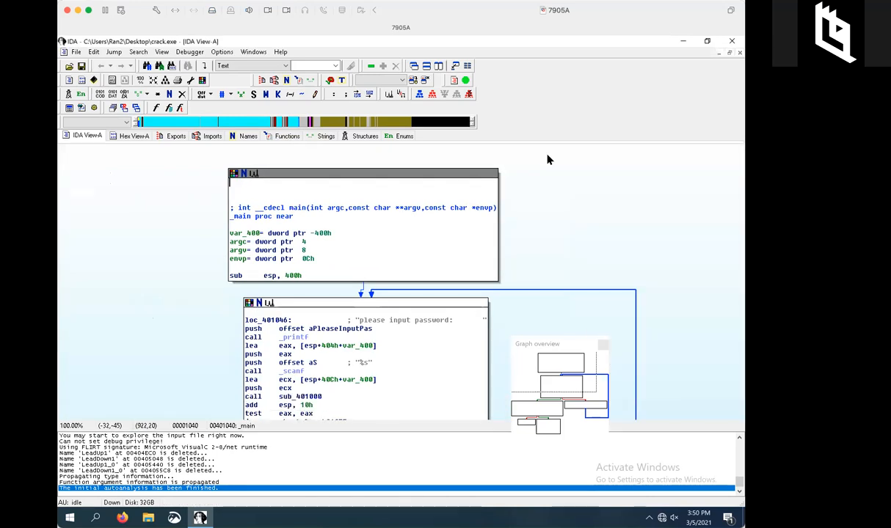
{"action": "right_click", "coordinate": [556, 92]}
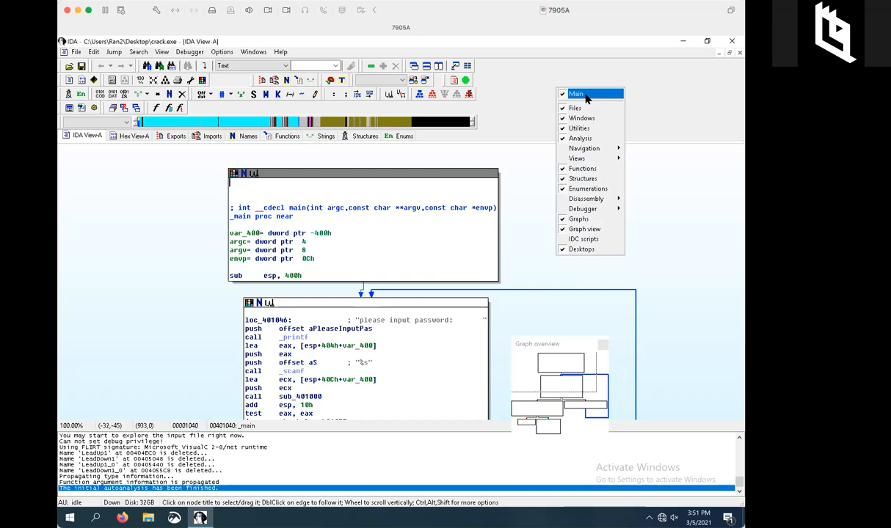
{"action": "left_click", "coordinate": [576, 94]}
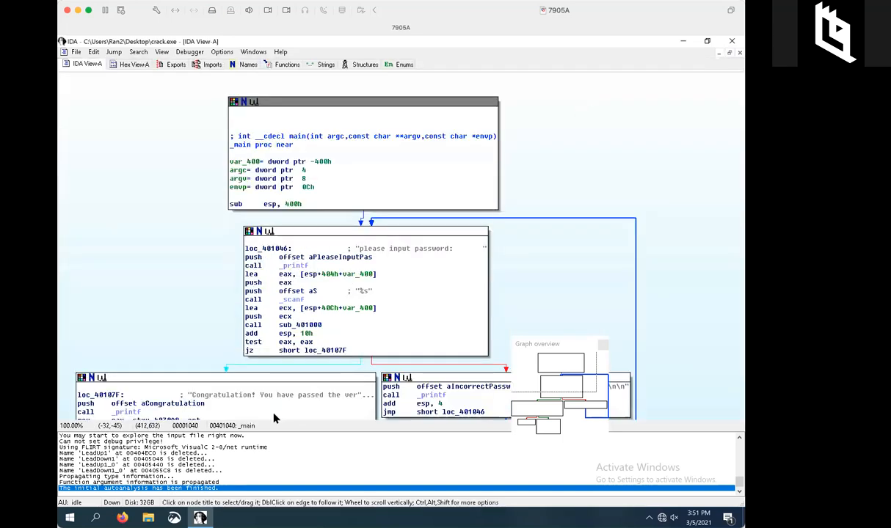
{"action": "left_click_drag", "start_coordinate": [264, 421], "coordinate": [267, 481]}
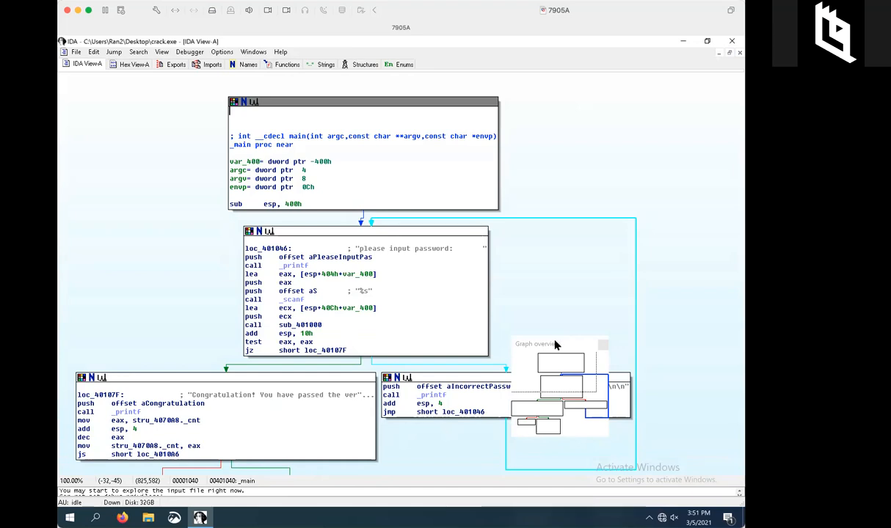
{"action": "left_click_drag", "start_coordinate": [559, 344], "coordinate": [690, 354]}
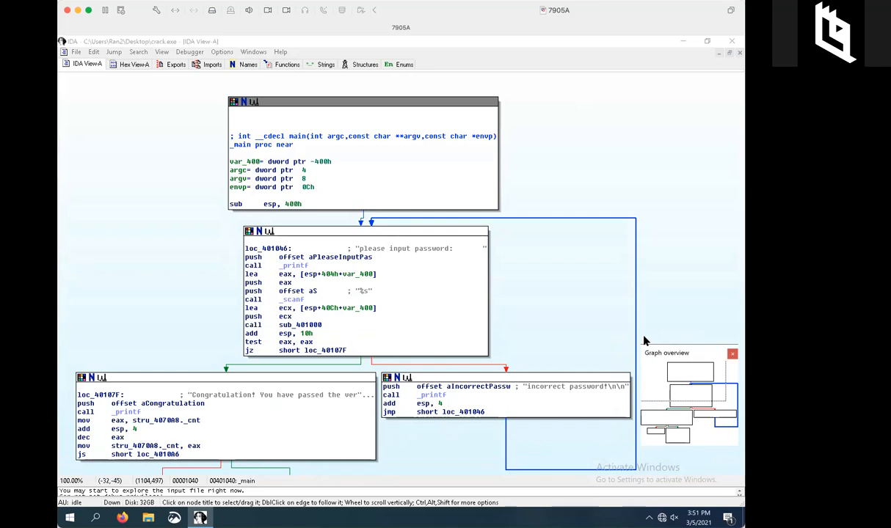
{"action": "right_click", "coordinate": [560, 152]}
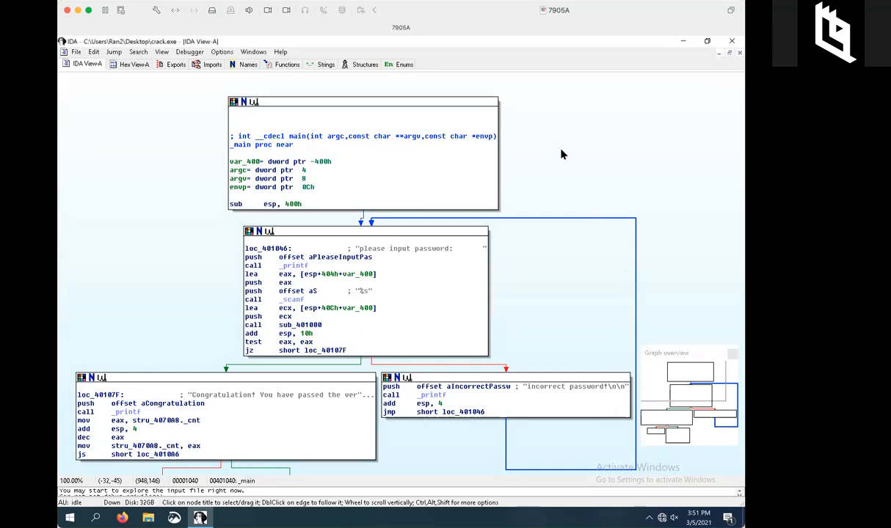
{"action": "left_click", "coordinate": [539, 147]}
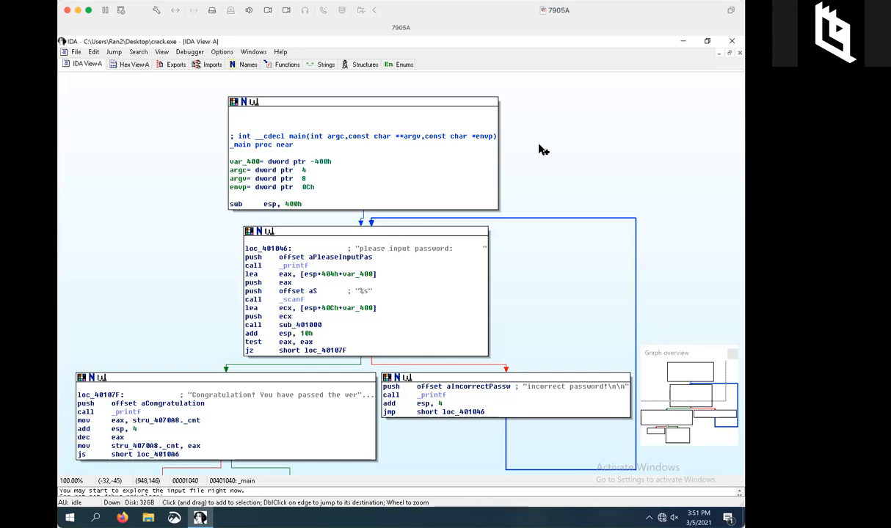
{"action": "scroll", "coordinate": [542, 150], "scroll_direction": "down", "scroll_amount": 2}
{"action": "scroll", "coordinate": [542, 150], "scroll_direction": "up", "scroll_amount": 1}
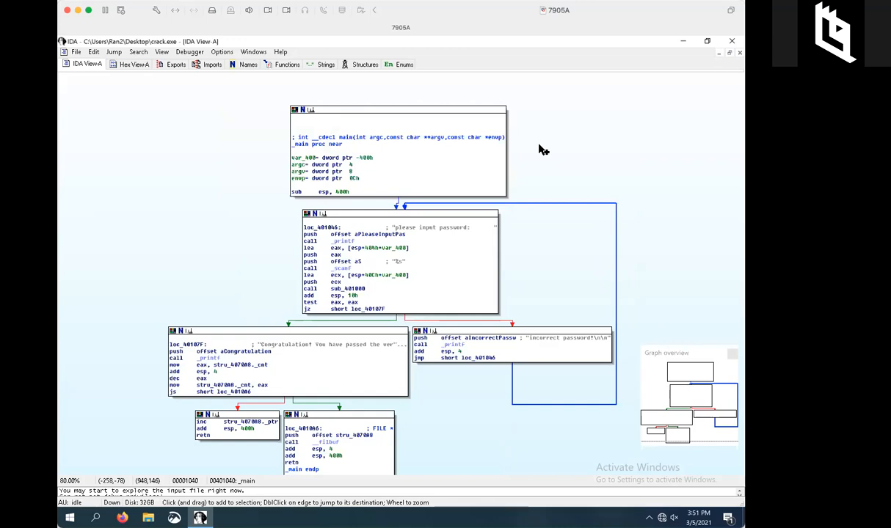
{"action": "scroll", "coordinate": [542, 150], "scroll_direction": "down", "scroll_amount": 1}
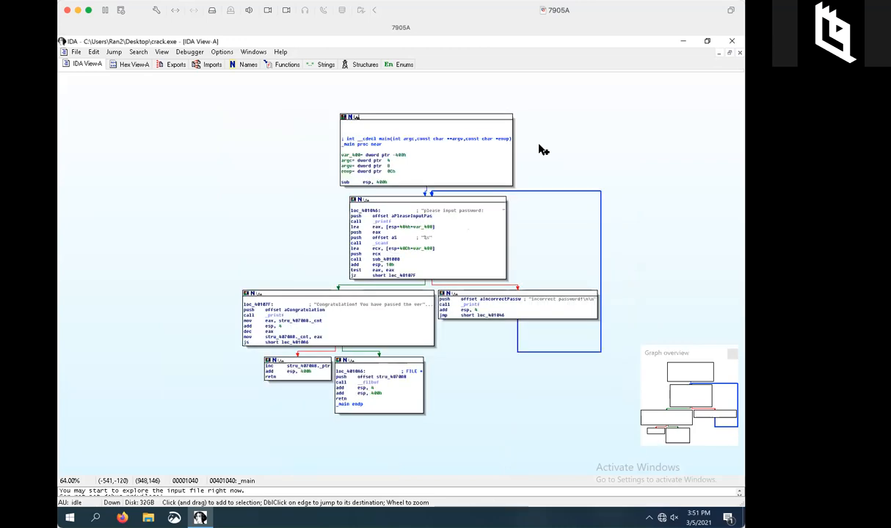
{"action": "scroll", "coordinate": [542, 149], "scroll_direction": "up", "scroll_amount": 1}
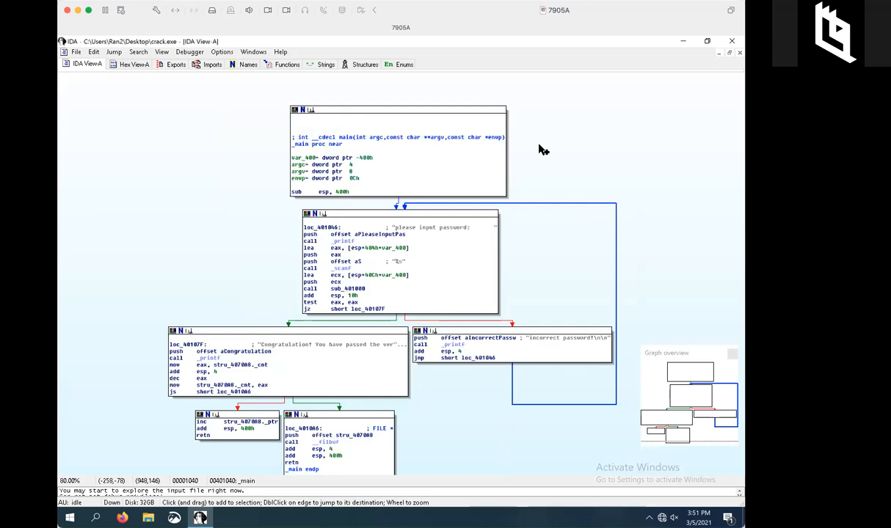
{"action": "scroll", "coordinate": [585, 151], "scroll_direction": "down", "scroll_amount": 2}
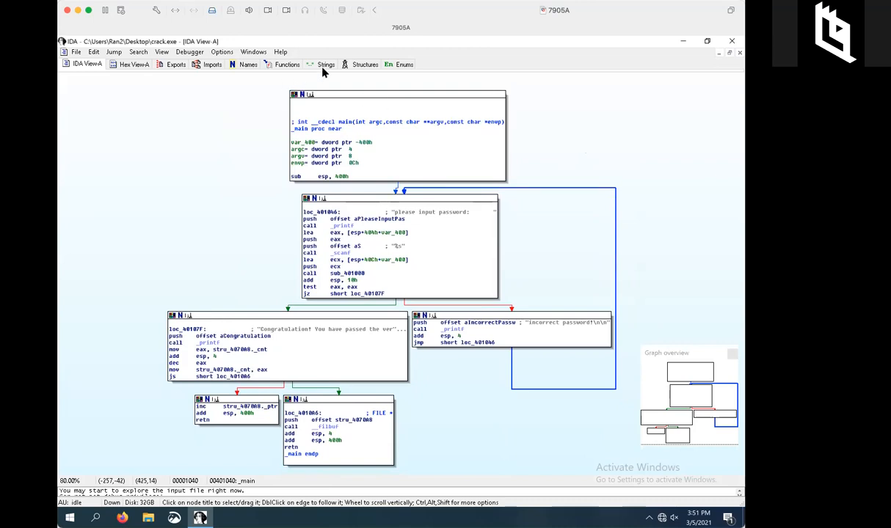
Open the Functions list and compare the _main and start entries.
{"action": "left_click", "coordinate": [274, 67]}
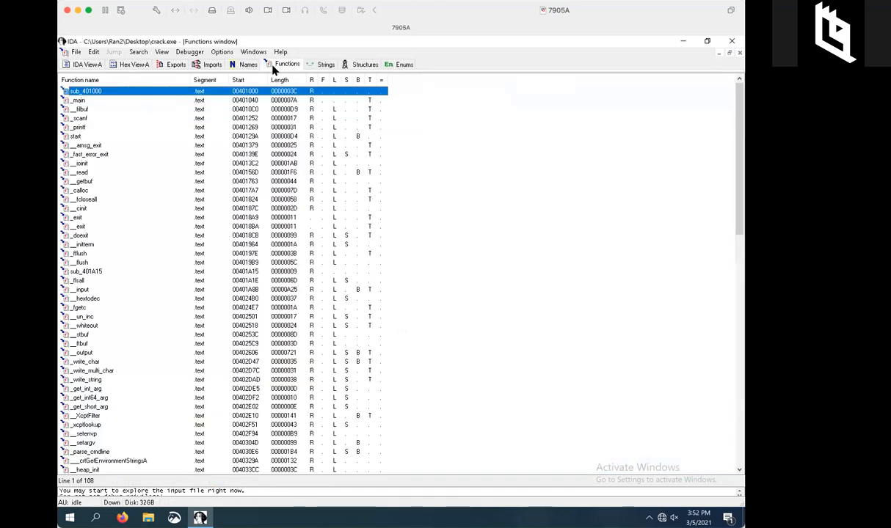
{"action": "left_click", "coordinate": [91, 101]}
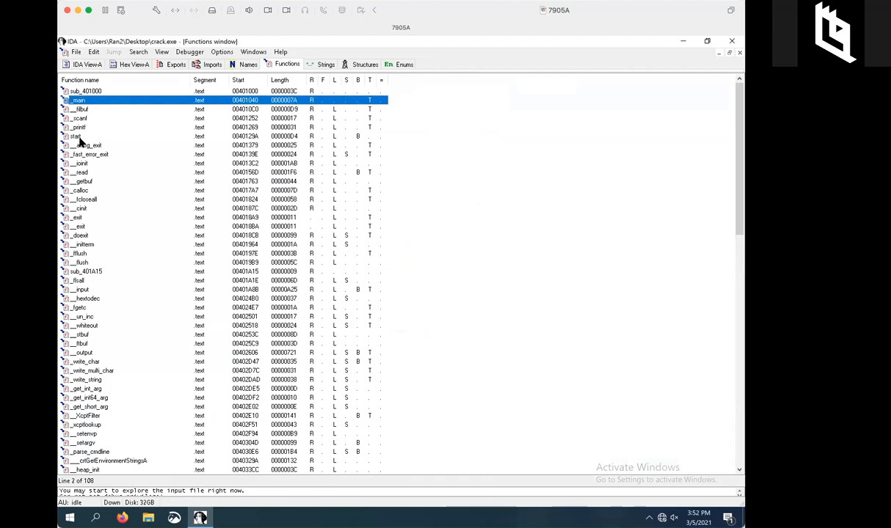
{"action": "left_click", "coordinate": [77, 136]}
{"action": "left_click", "coordinate": [91, 101]}
{"action": "left_click", "coordinate": [89, 138]}
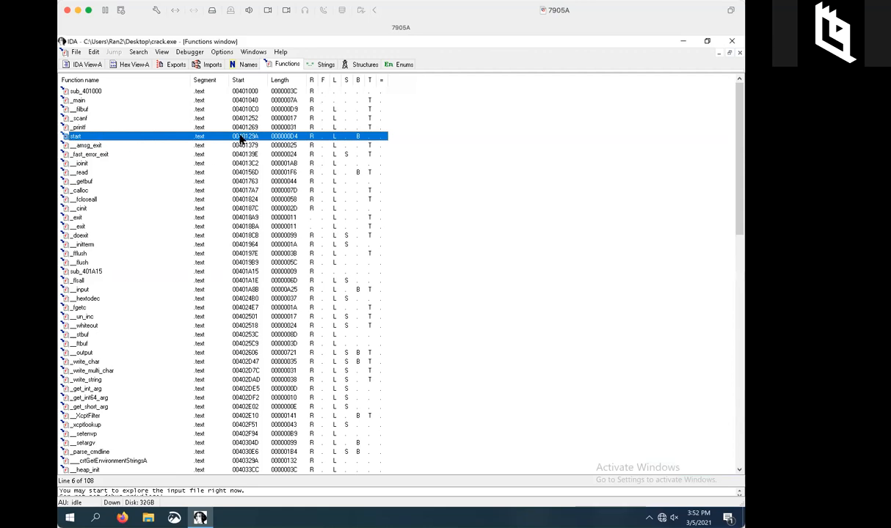
{"action": "left_click", "coordinate": [101, 103]}
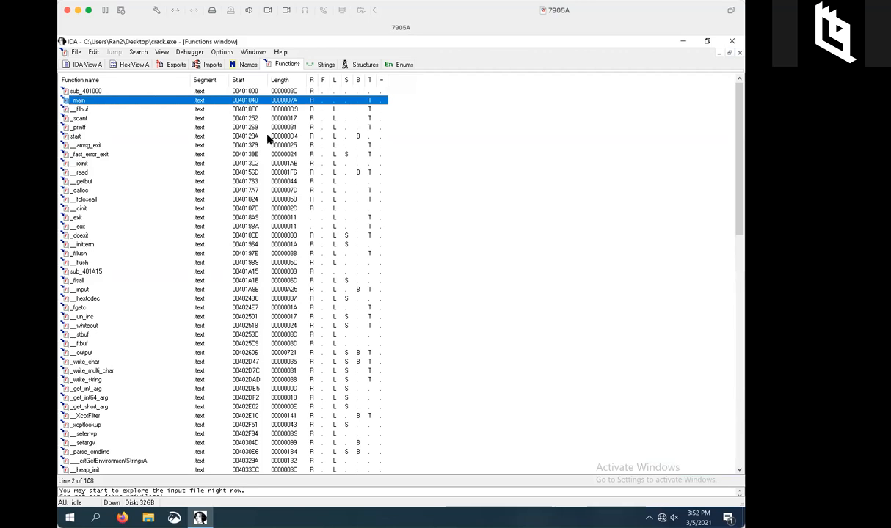
Return to IDA View-A, highlight _main, and toggle between the linear listing and graph view.
{"action": "left_click", "coordinate": [89, 65]}
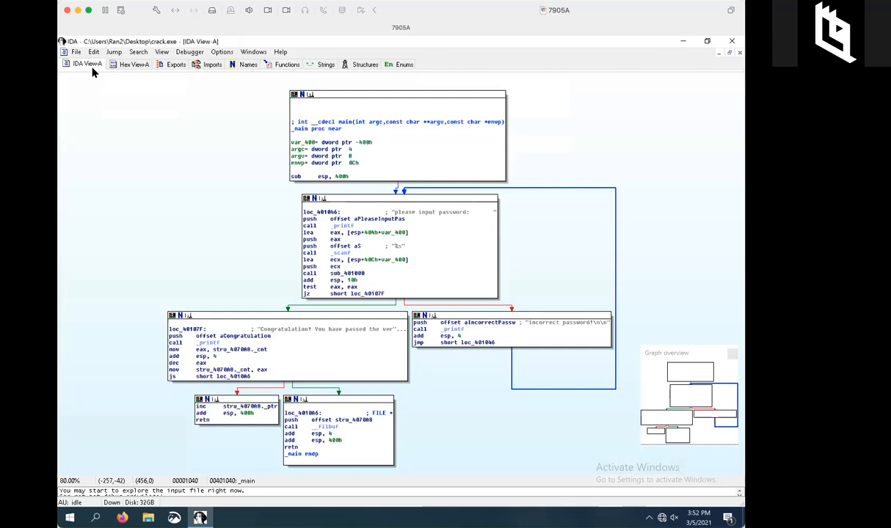
{"action": "left_click", "coordinate": [299, 130]}
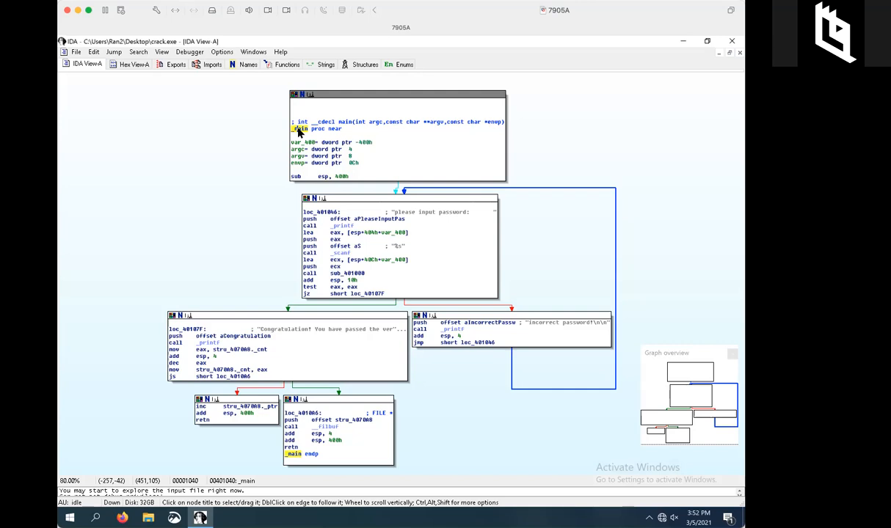
{"action": "key", "text": "space"}
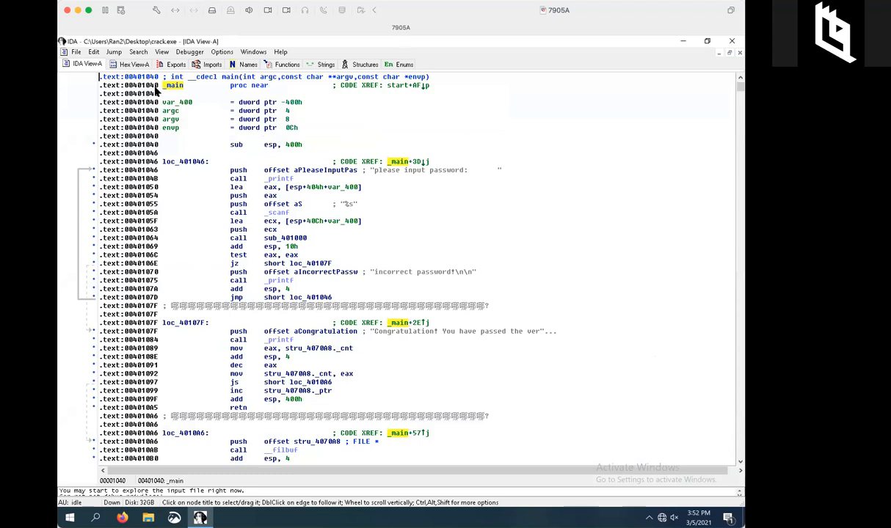
{"action": "key", "text": "space"}
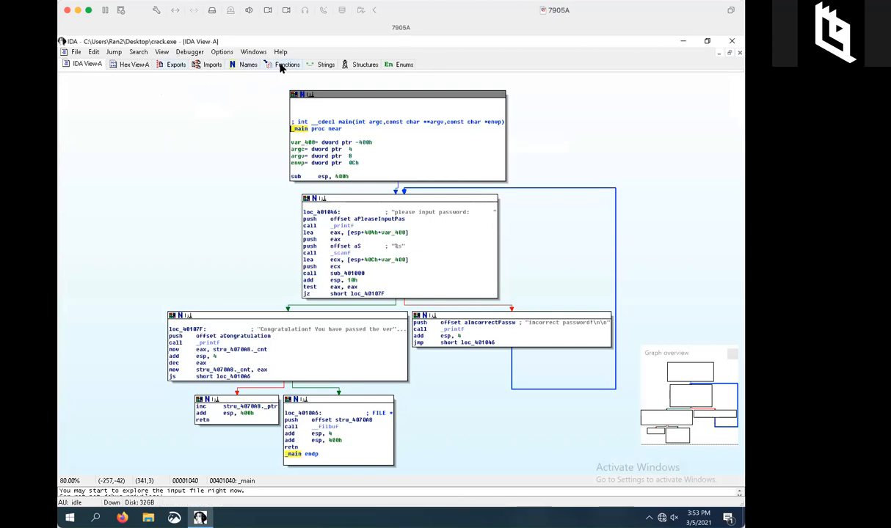
Open the start function's graph from the Functions list.
{"action": "left_click", "coordinate": [281, 65]}
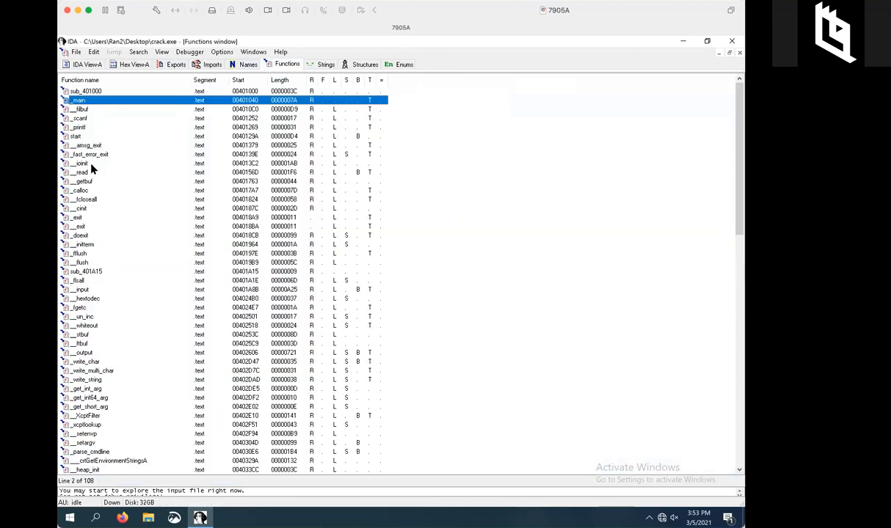
{"action": "left_click", "coordinate": [82, 137]}
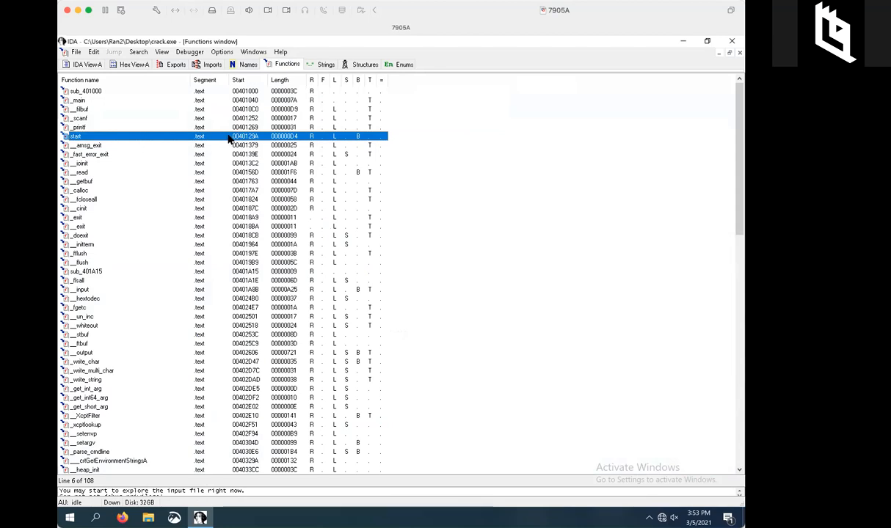
{"action": "double_click", "coordinate": [251, 138]}
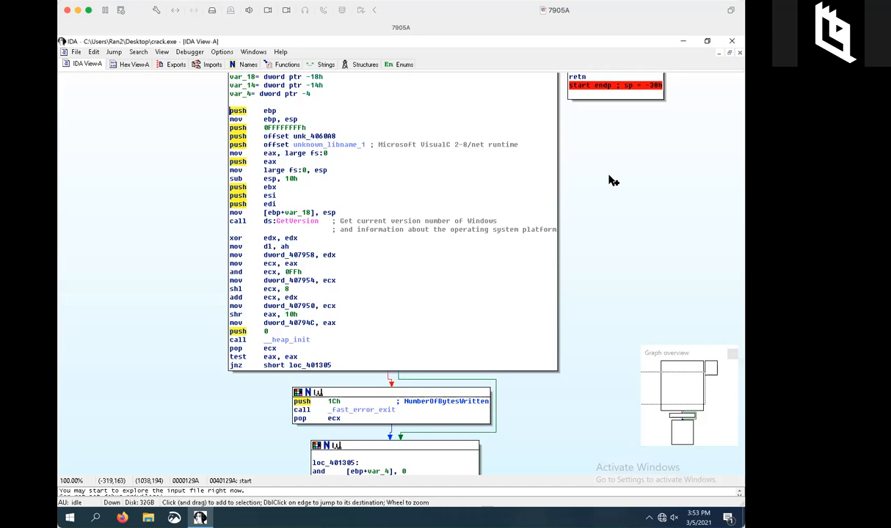
Bring the loc_401305 block into view and highlight start's call instructions.
{"action": "scroll", "coordinate": [609, 180], "scroll_direction": "down", "scroll_amount": 3}
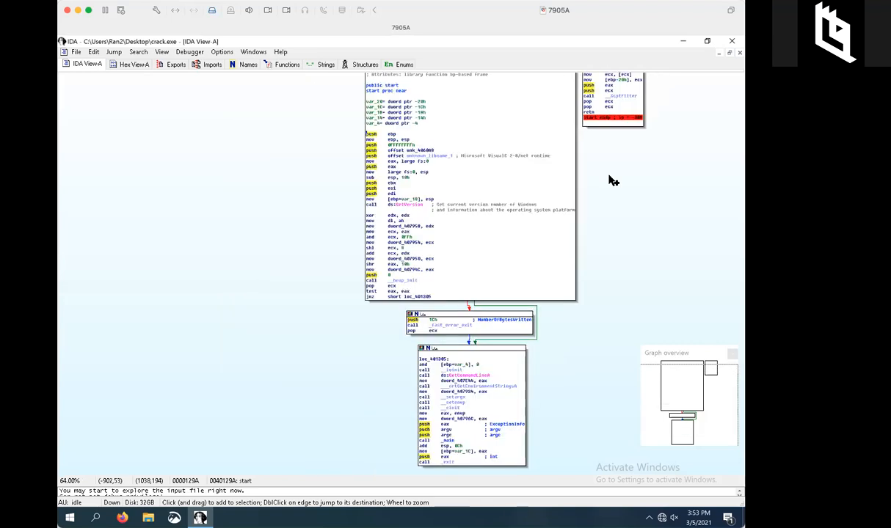
{"action": "scroll", "coordinate": [543, 244], "scroll_direction": "up", "scroll_amount": 2}
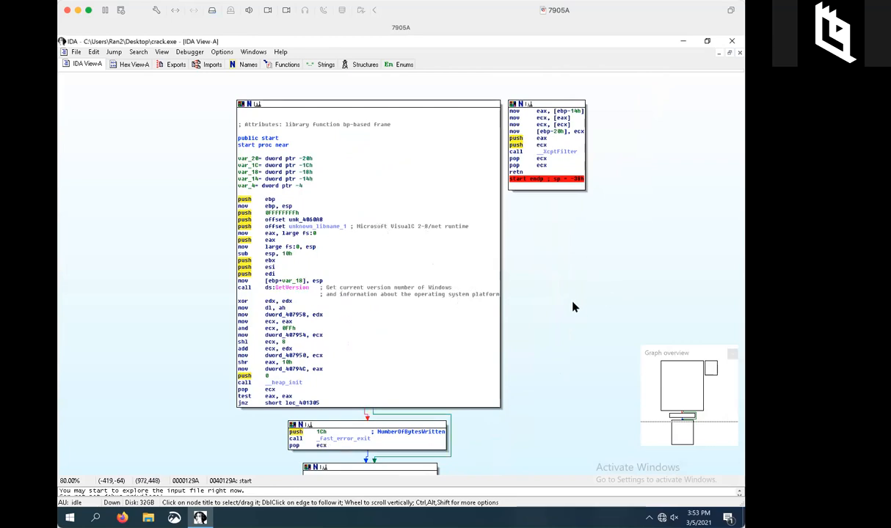
{"action": "left_click_drag", "start_coordinate": [574, 306], "coordinate": [565, 228]}
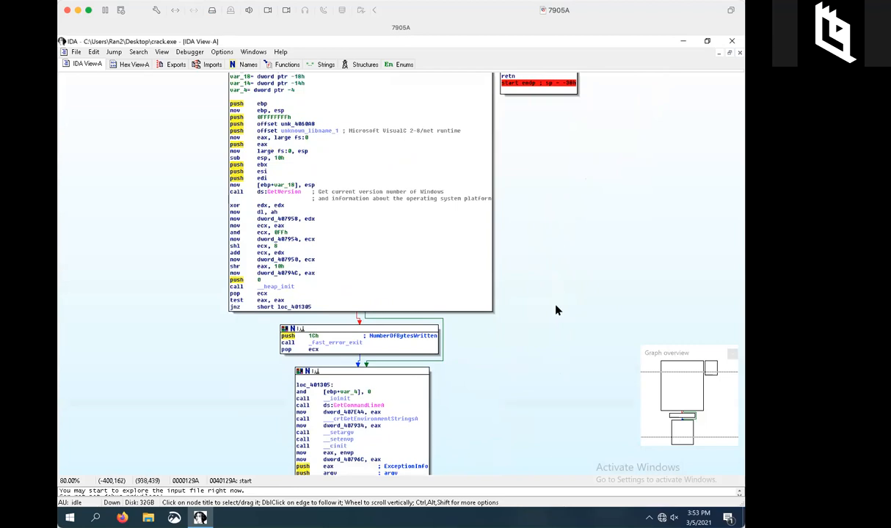
{"action": "left_click_drag", "start_coordinate": [558, 271], "coordinate": [556, 237]}
{"action": "scroll", "coordinate": [556, 237], "scroll_direction": "down", "scroll_amount": 3}
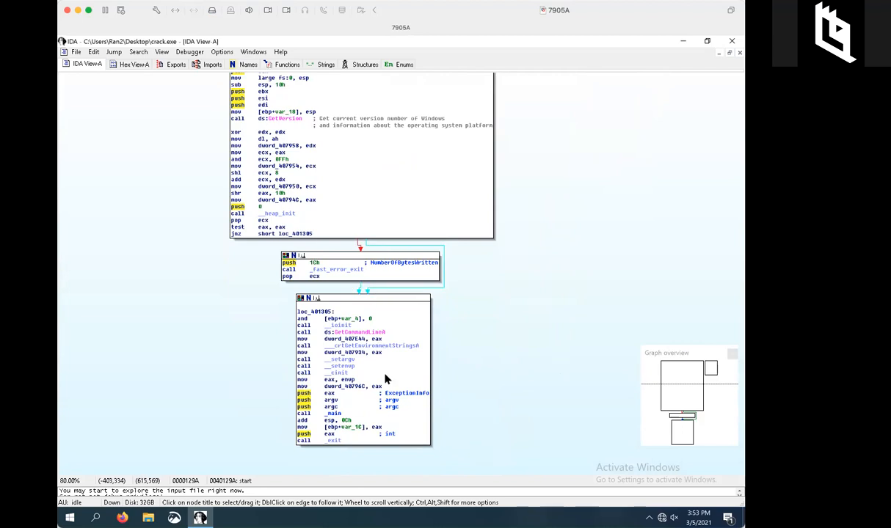
{"action": "left_click", "coordinate": [304, 414]}
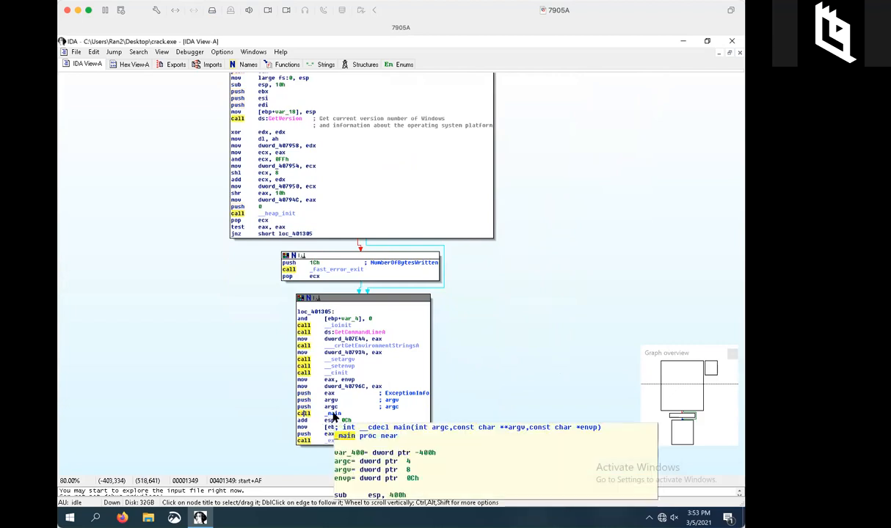
Jump into _main's graph, show its header block, and highlight its call instructions.
{"action": "double_click", "coordinate": [333, 417]}
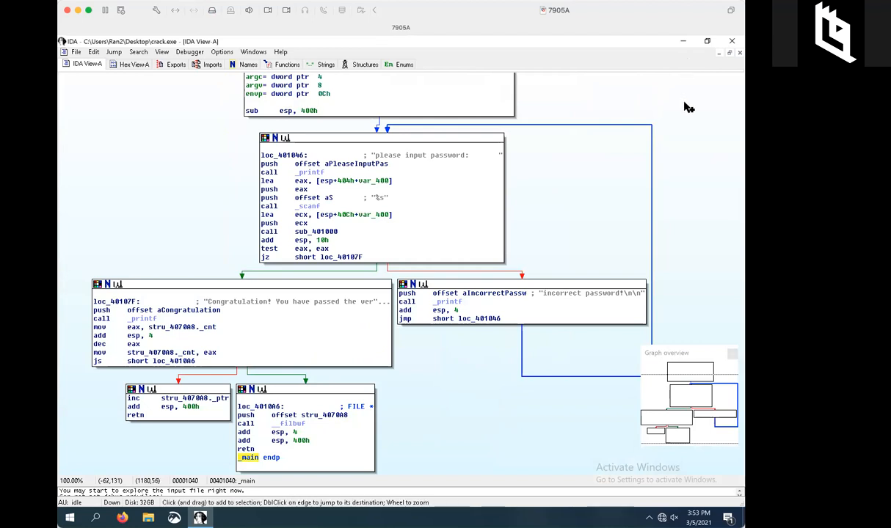
{"action": "scroll", "coordinate": [688, 108], "scroll_direction": "down", "scroll_amount": 1}
{"action": "left_click_drag", "start_coordinate": [680, 101], "coordinate": [636, 180]}
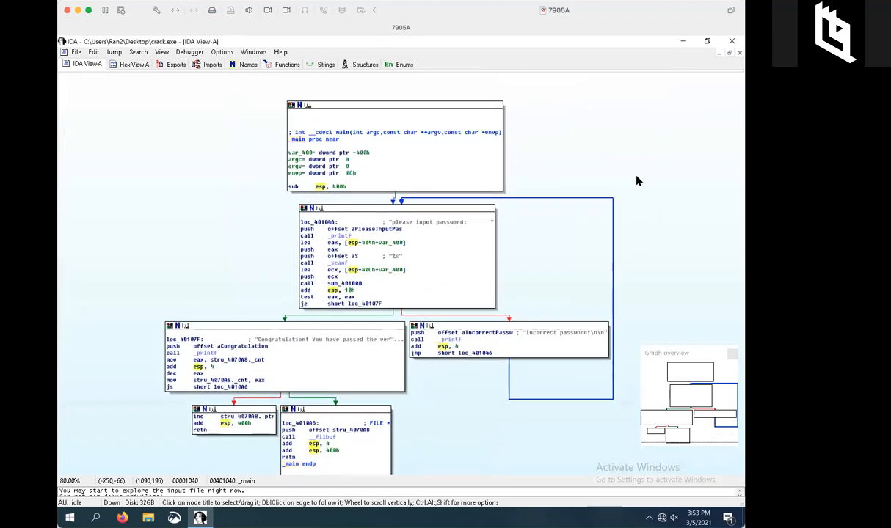
{"action": "left_click", "coordinate": [307, 264]}
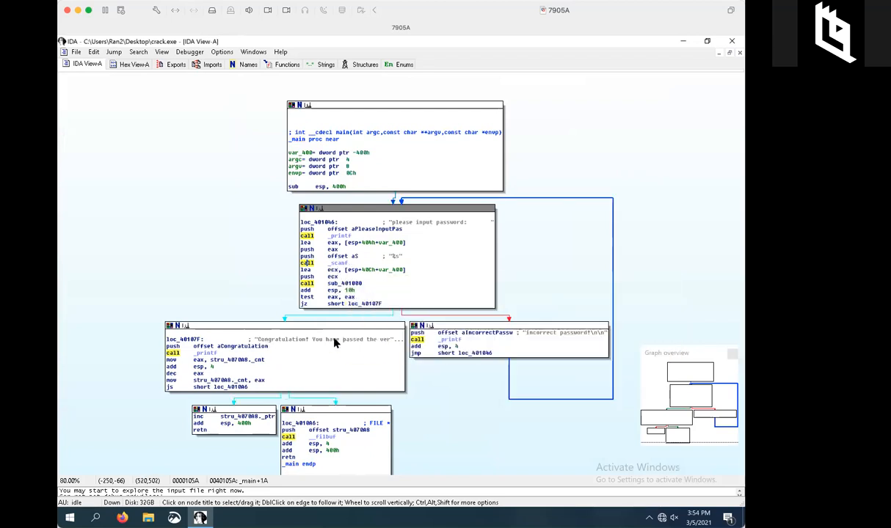
Show the sub_401000 preview hint and select the sub_401000 call in main.
{"action": "mouse_move", "coordinate": [217, 359]}
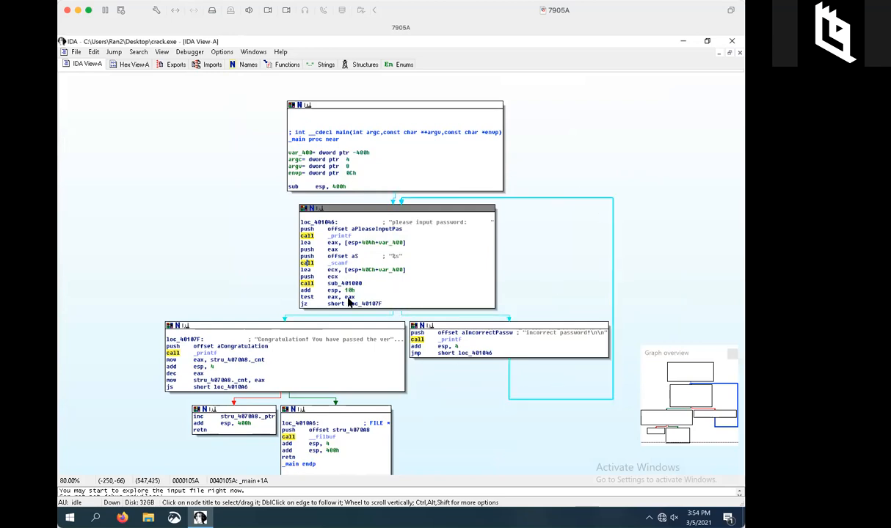
{"action": "mouse_move", "coordinate": [348, 285]}
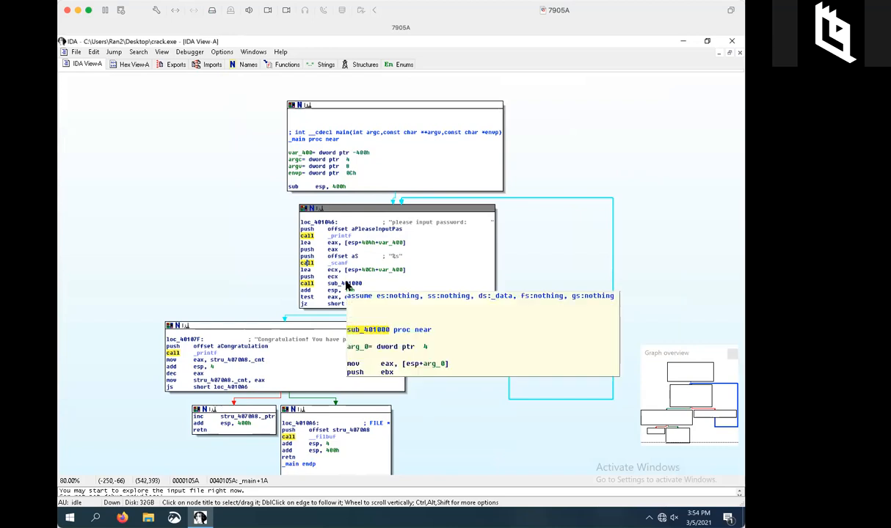
{"action": "left_click", "coordinate": [348, 285]}
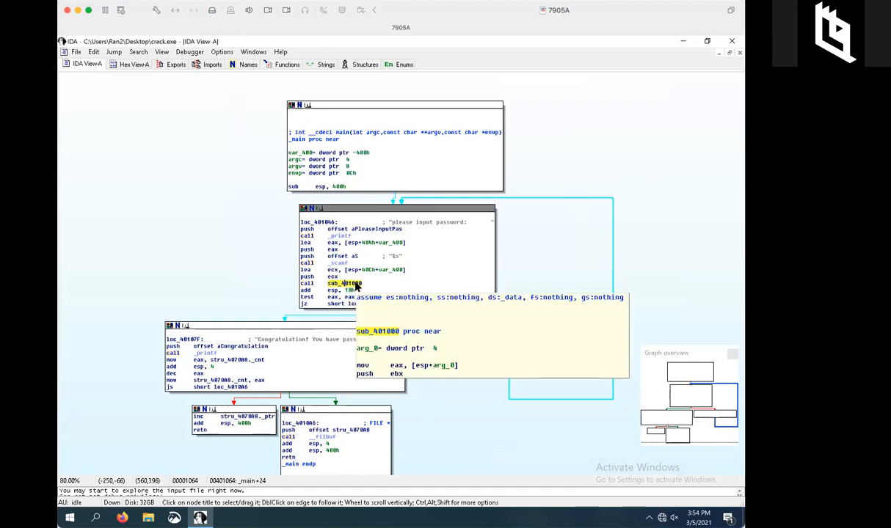
{"action": "double_click", "coordinate": [357, 288]}
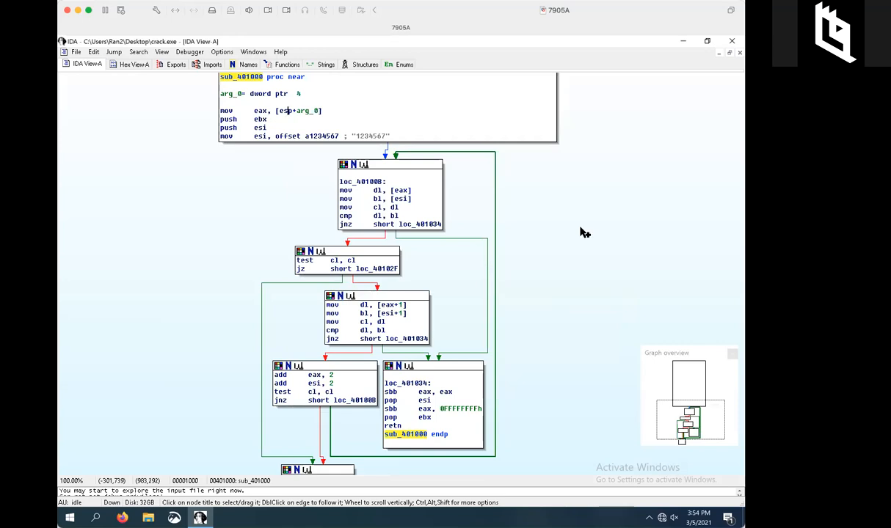
{"action": "scroll", "coordinate": [583, 233], "scroll_direction": "down", "scroll_amount": 3, "text": "ctrl"}
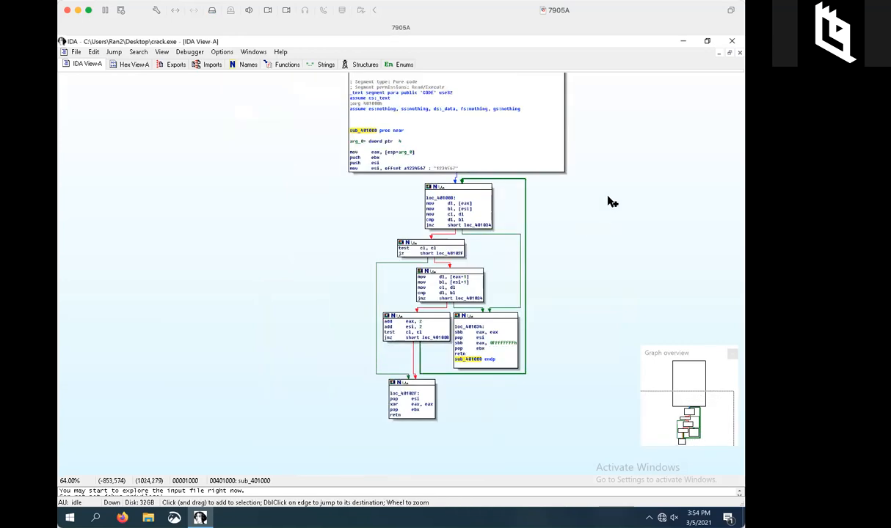
{"action": "right_click", "coordinate": [527, 231]}
{"action": "left_click", "coordinate": [565, 234]}
{"action": "left_click_drag", "start_coordinate": [565, 233], "coordinate": [532, 266]}
{"action": "scroll", "coordinate": [536, 253], "scroll_direction": "up", "scroll_amount": 2, "text": "ctrl"}
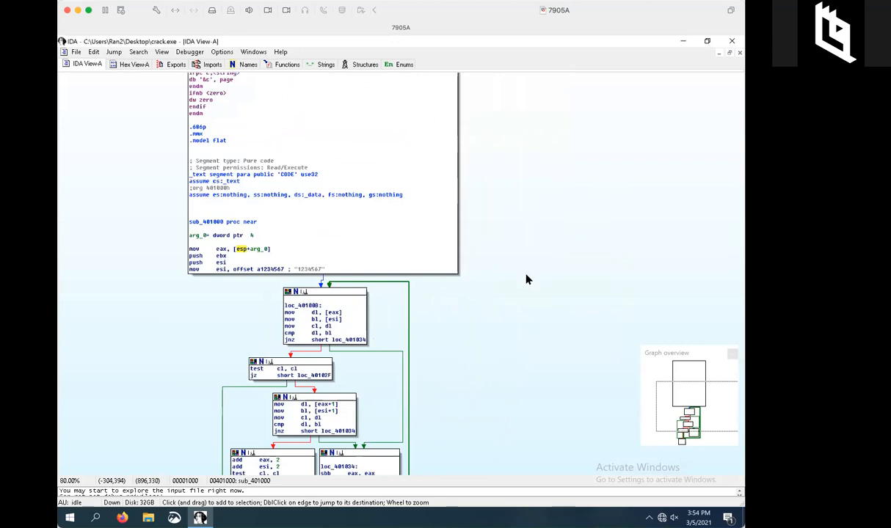
{"action": "scroll", "coordinate": [529, 257], "scroll_direction": "down", "scroll_amount": 3}
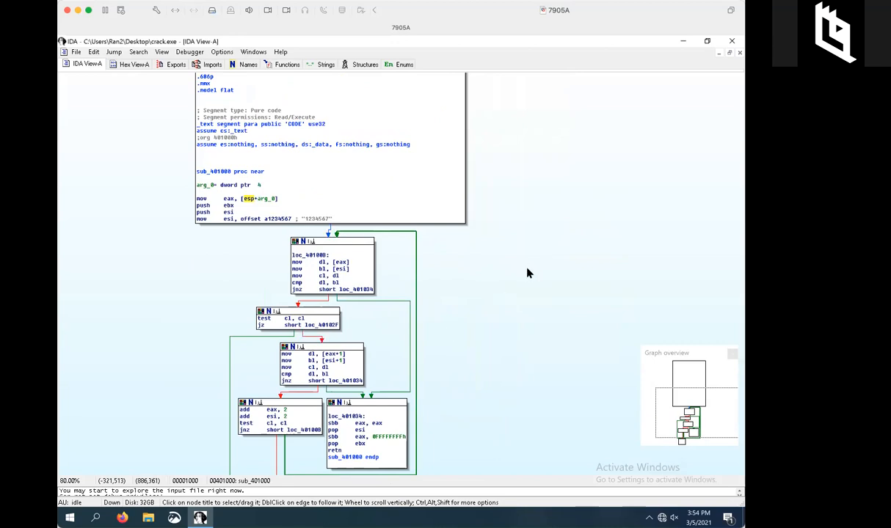
{"action": "scroll", "coordinate": [507, 224], "scroll_direction": "down", "scroll_amount": 3}
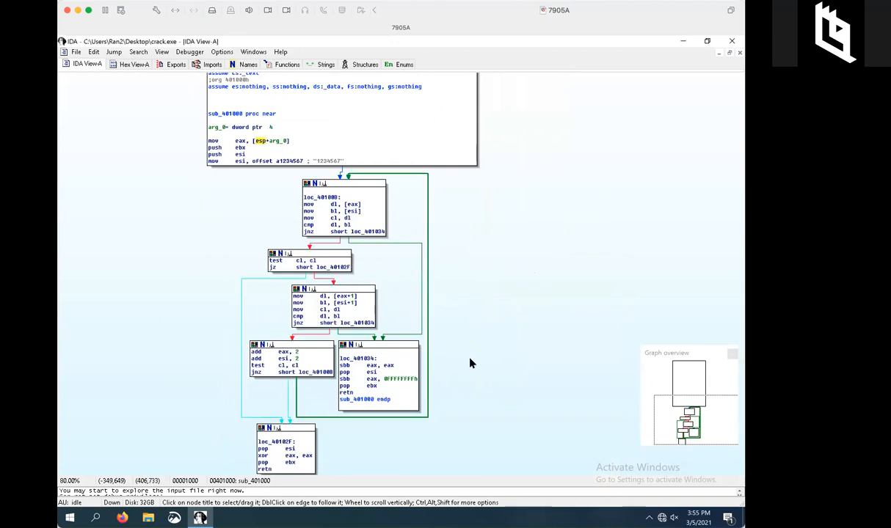
{"action": "scroll", "coordinate": [587, 235], "scroll_direction": "up", "scroll_amount": 2}
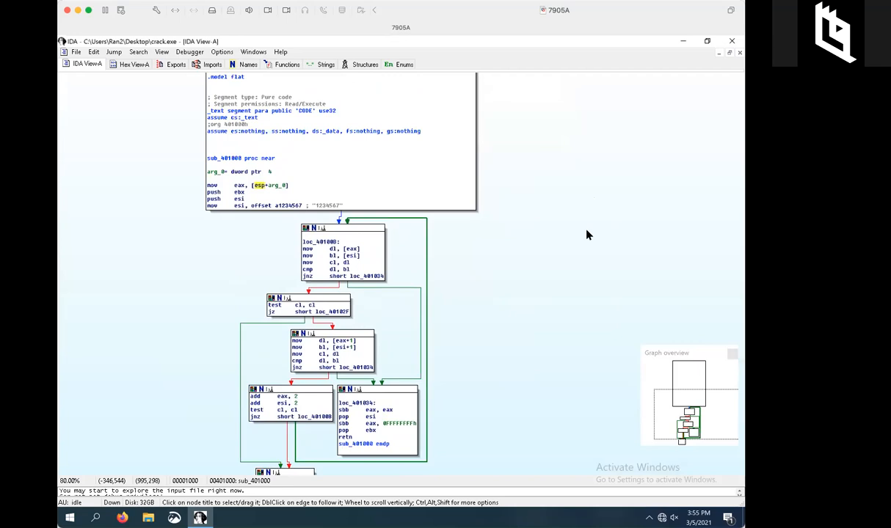
{"action": "left_click_drag", "start_coordinate": [534, 230], "coordinate": [572, 255]}
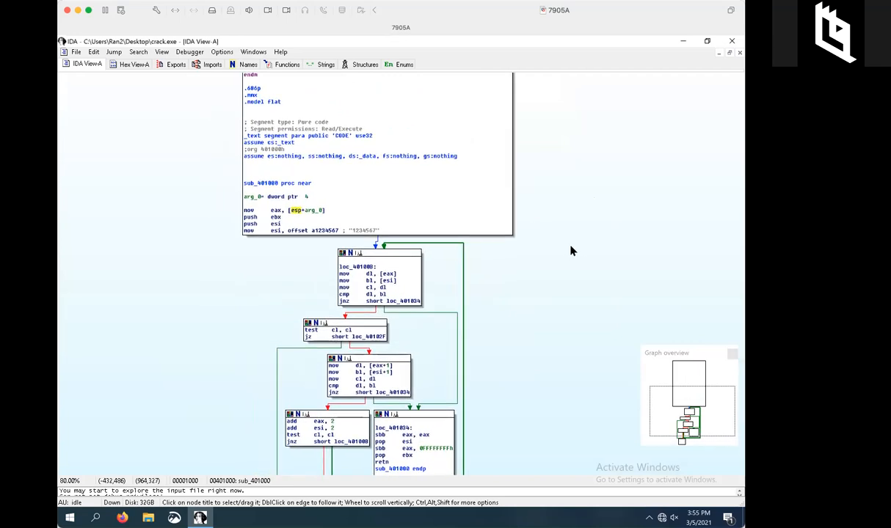
{"action": "key", "text": "Escape"}
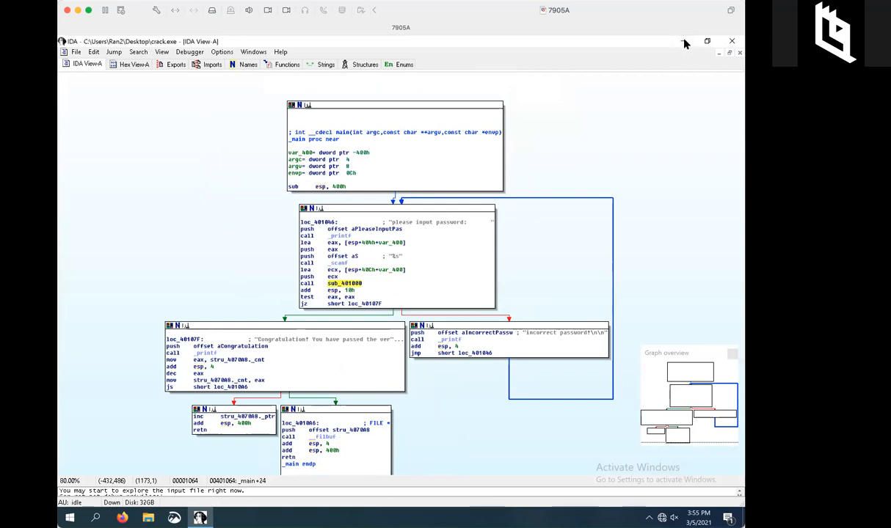
Minimize IDA and drop crack.exe onto the OllyDbg shortcut to load it.
{"action": "left_click", "coordinate": [683, 42]}
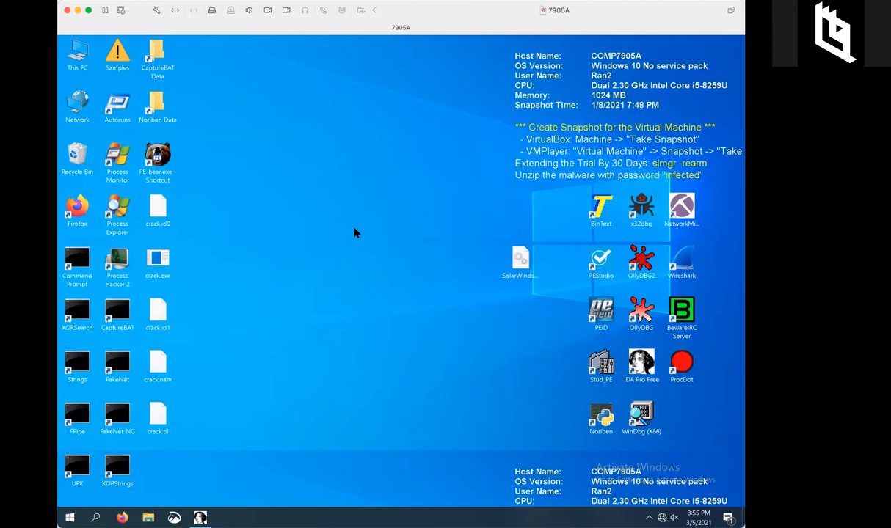
{"action": "left_click_drag", "start_coordinate": [156, 266], "coordinate": [640, 321]}
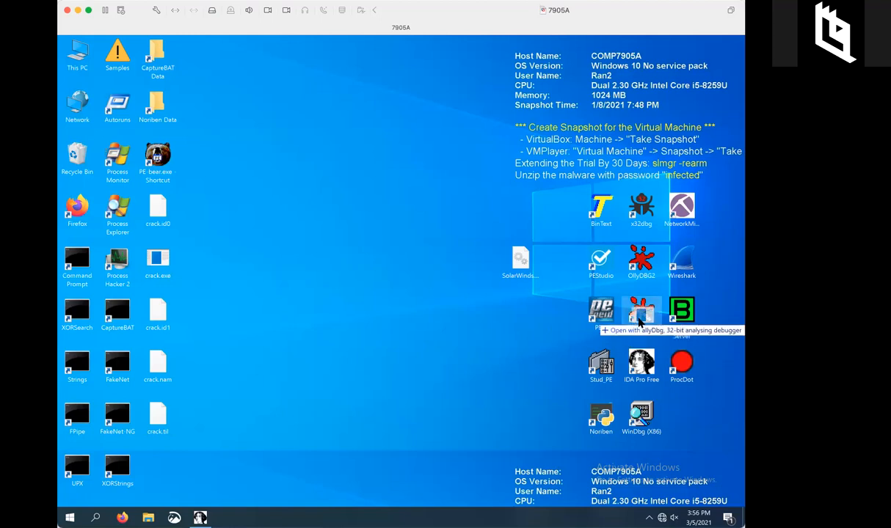
{"action": "left_click_drag", "start_coordinate": [639, 320], "coordinate": [640, 321]}
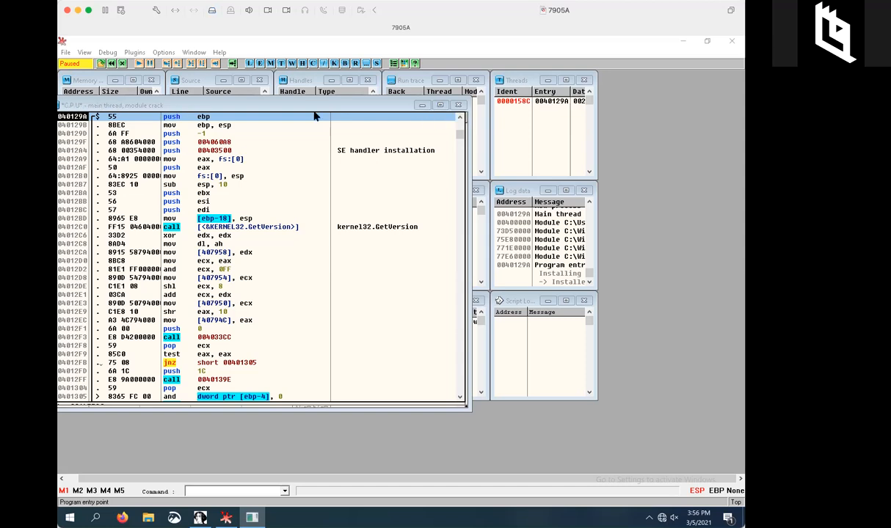
Maximize OllyDbg's CPU window showing crack.exe paused at 0040129A.
{"action": "left_click", "coordinate": [440, 105]}
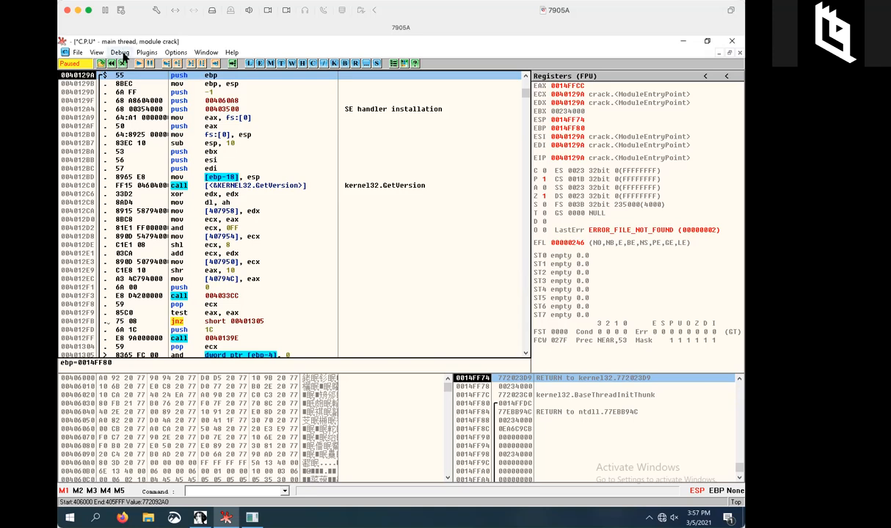
Show the Breakpoints window and select the breakpoint at 00401040 in crack.
{"action": "left_click", "coordinate": [95, 54]}
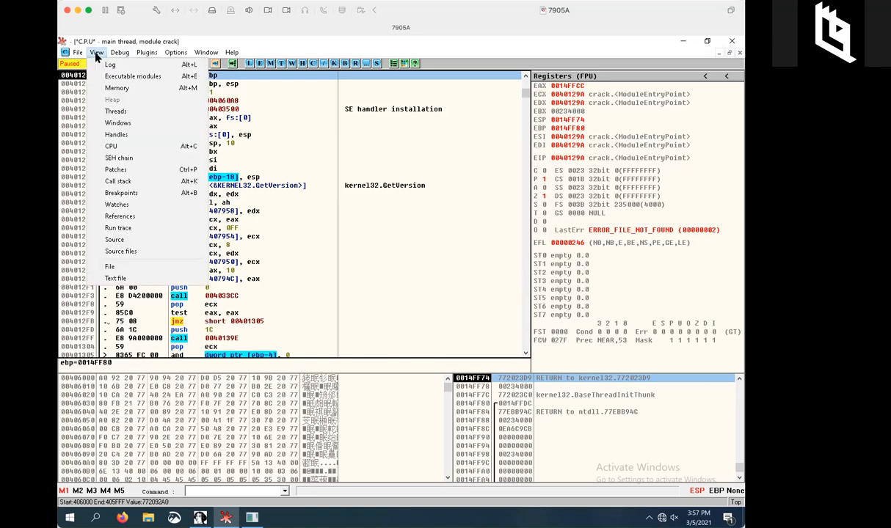
{"action": "left_click", "coordinate": [122, 194]}
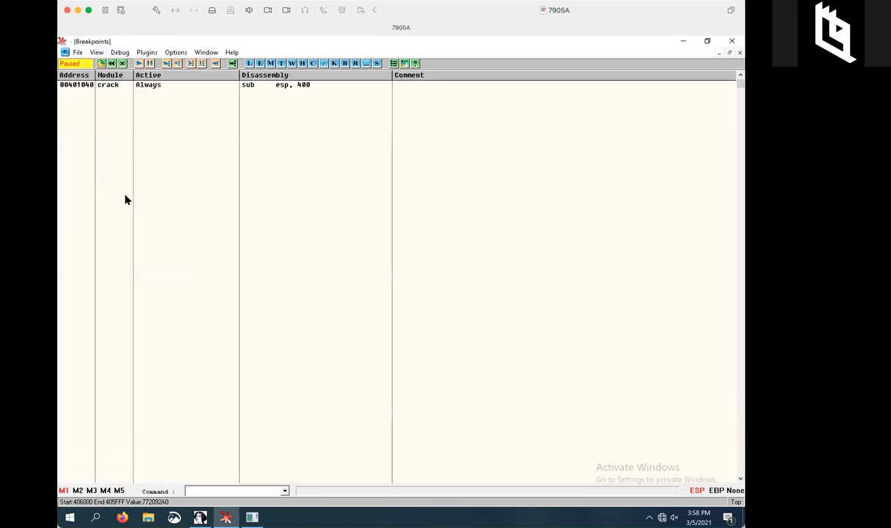
{"action": "left_click", "coordinate": [83, 86]}
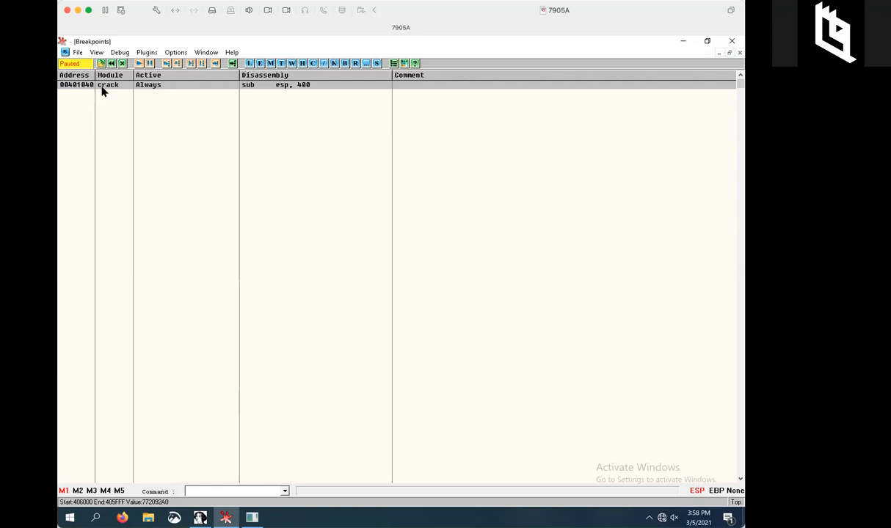
Jump to the 00401040 breakpoint in the disassembly and toggle it off and back on.
{"action": "double_click", "coordinate": [208, 86]}
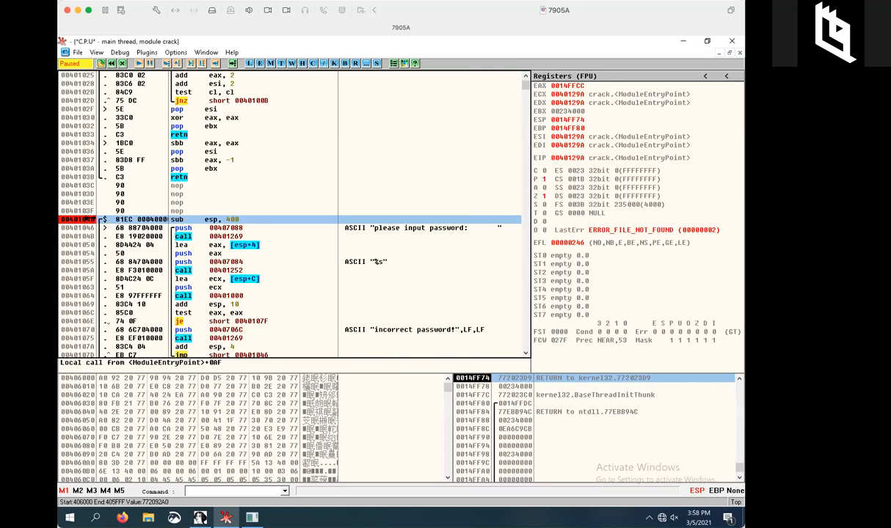
{"action": "double_click", "coordinate": [111, 220]}
{"action": "double_click", "coordinate": [110, 222]}
Search all referenced text strings and select the 'please input password' entry.
{"action": "right_click", "coordinate": [290, 184]}
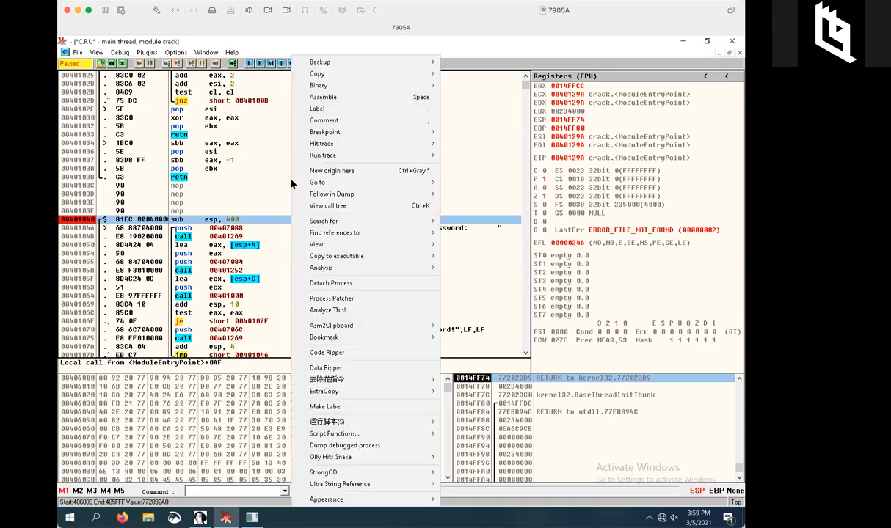
{"action": "mouse_move", "coordinate": [318, 221]}
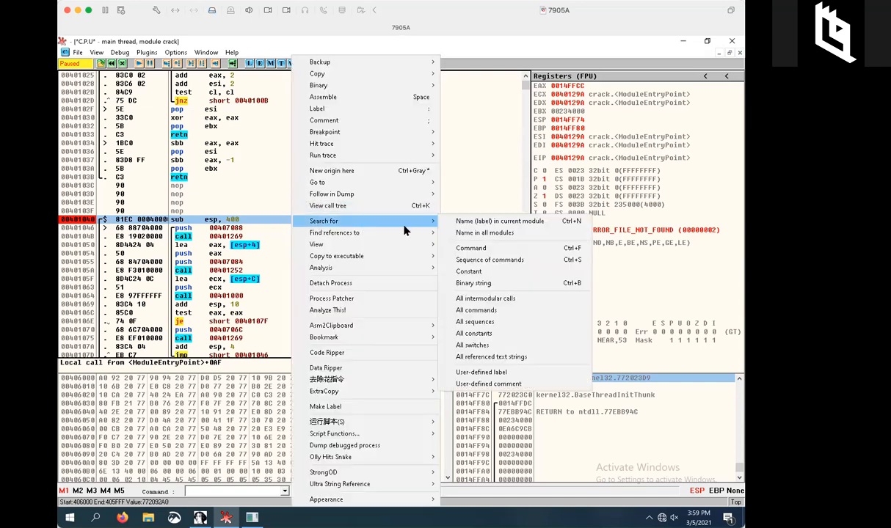
{"action": "left_click", "coordinate": [506, 359]}
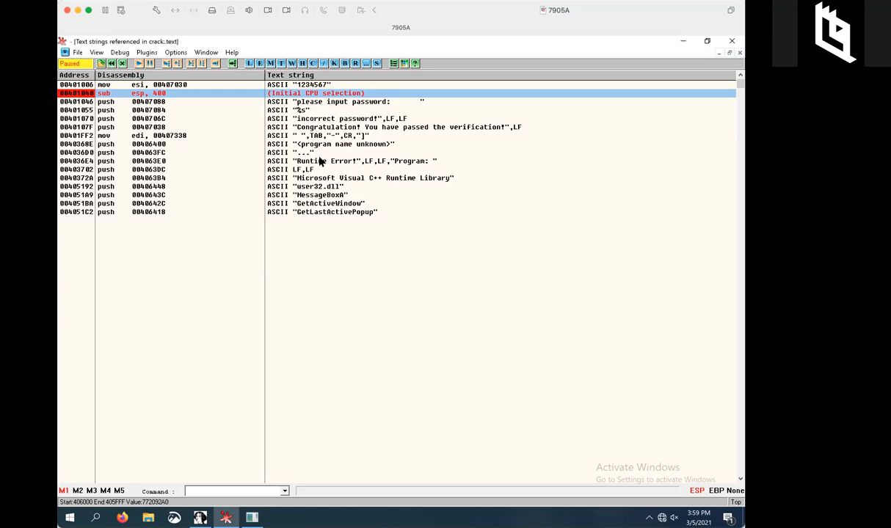
{"action": "left_click", "coordinate": [323, 103]}
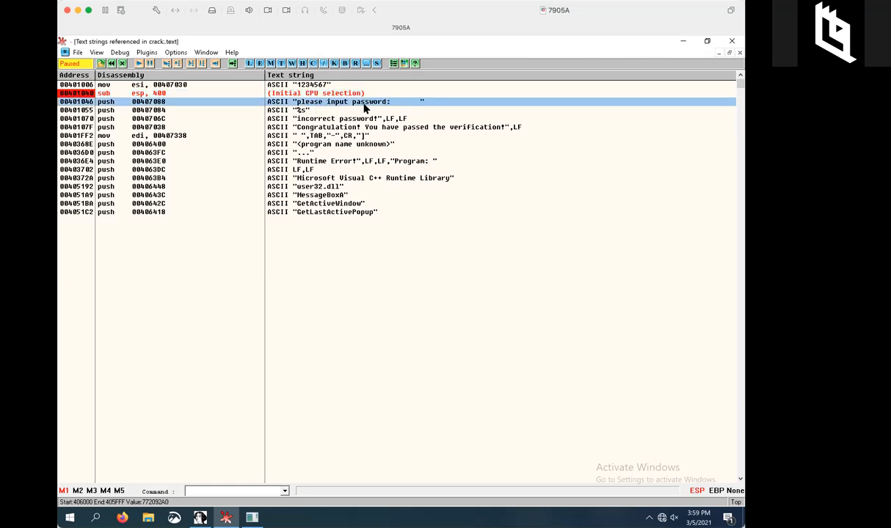
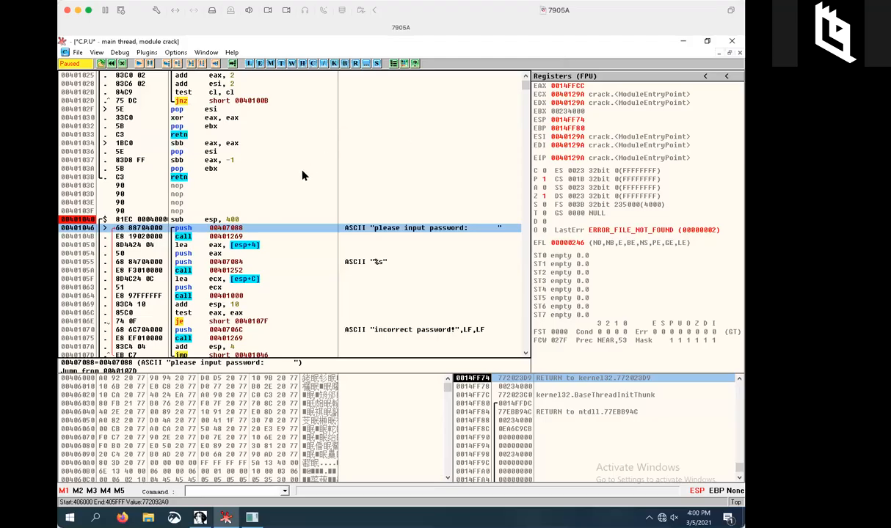
Search the crack module for all referenced text strings, such as '1234567' and the password messages.
{"action": "right_click", "coordinate": [305, 175]}
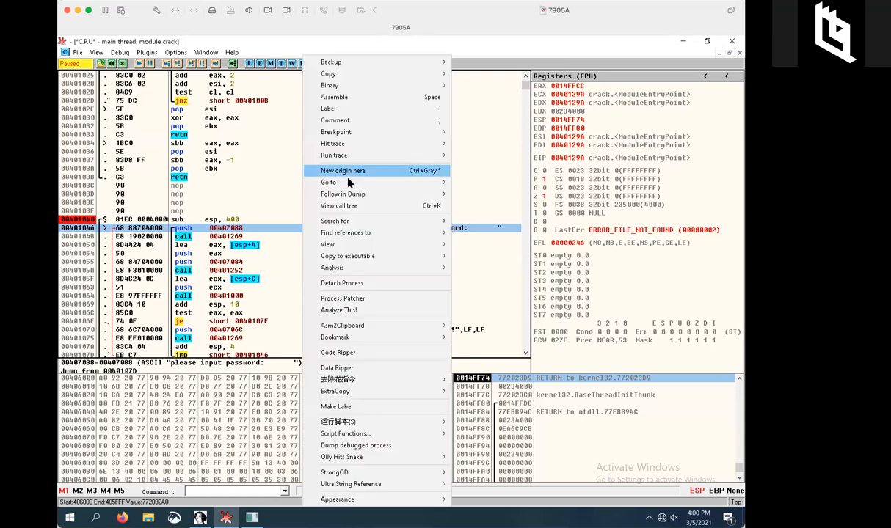
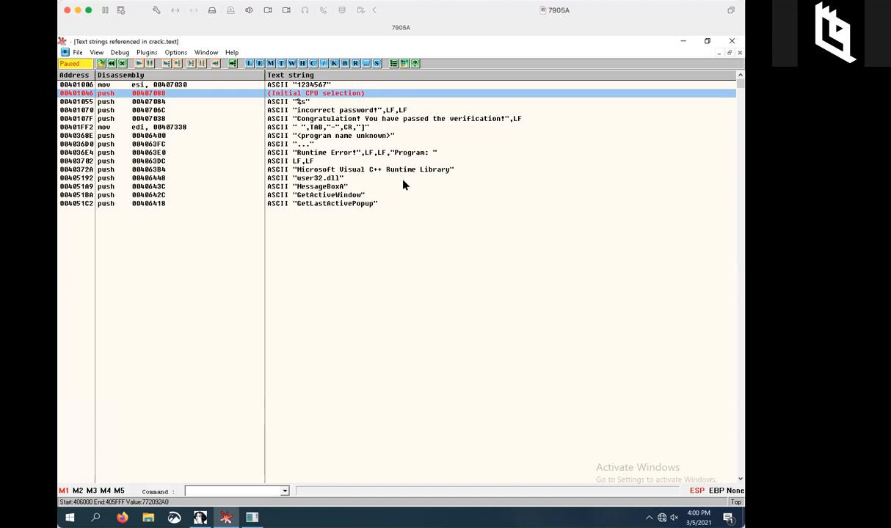
Select the ASCII "incorrect password!" line in the Text strings referenced list.
{"action": "left_click", "coordinate": [307, 111]}
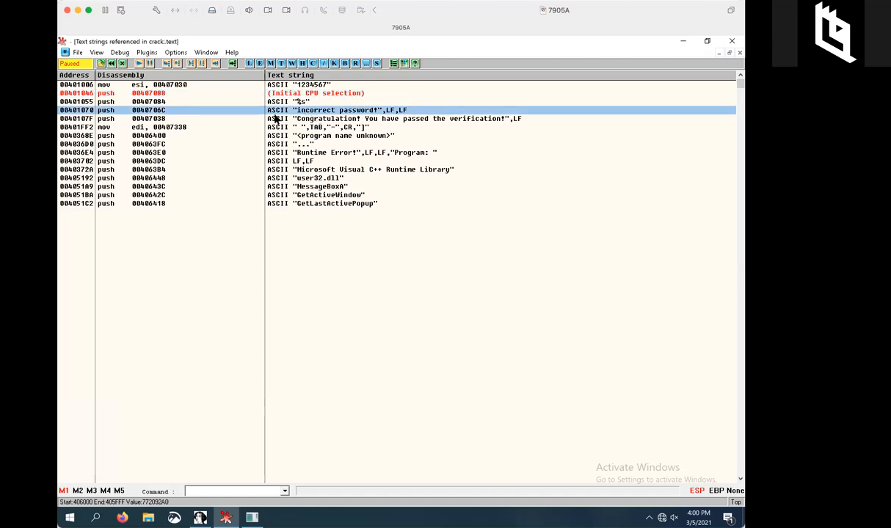
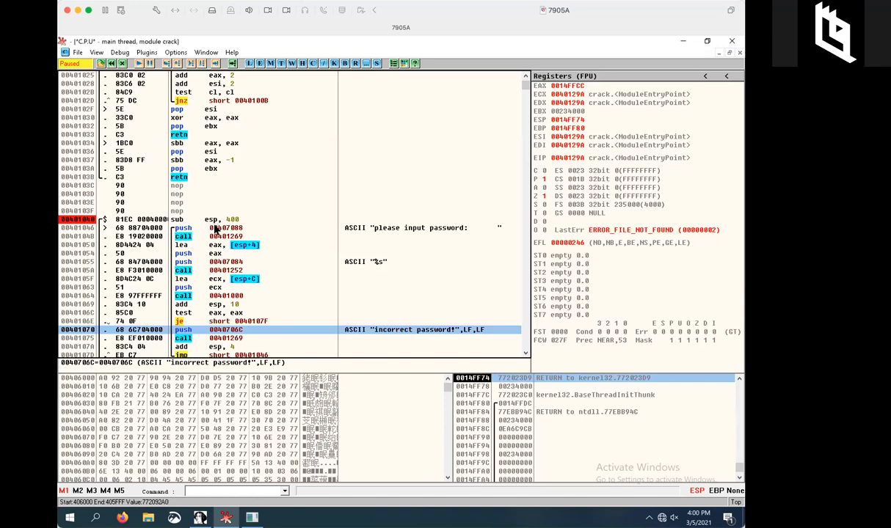
{"action": "left_click", "coordinate": [232, 297]}
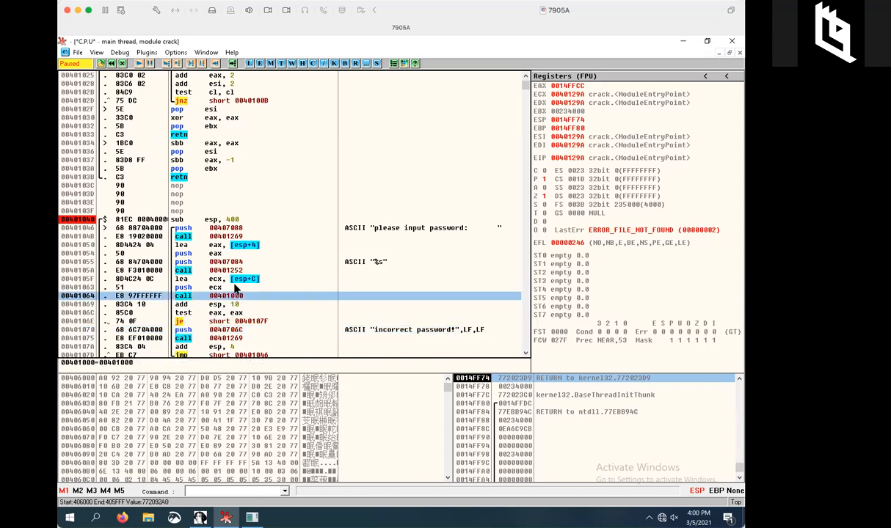
{"action": "left_click", "coordinate": [235, 270]}
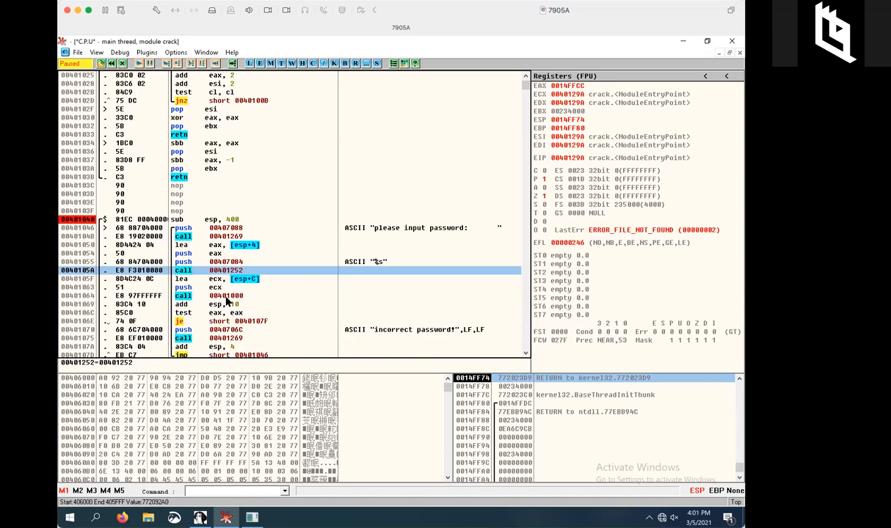
{"action": "left_click", "coordinate": [183, 298]}
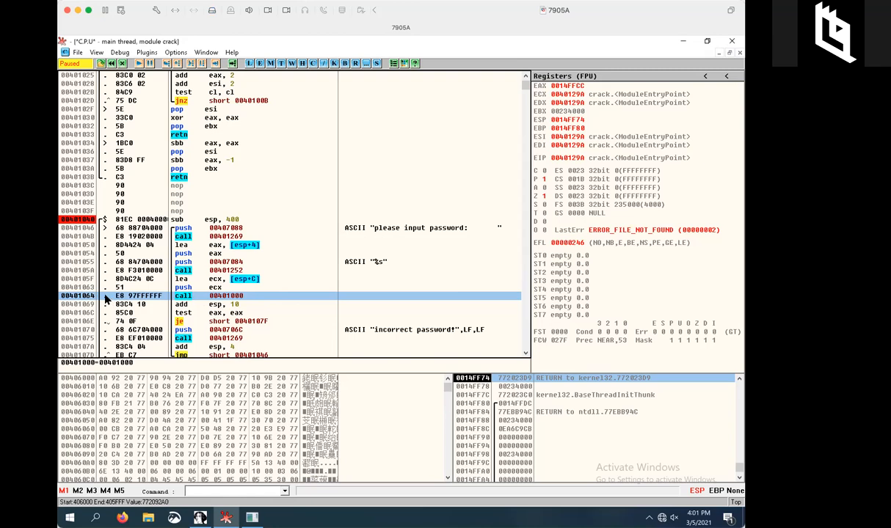
Follow the call at 00401064 into the password-compare routine at 00401000.
{"action": "key", "text": "Return"}
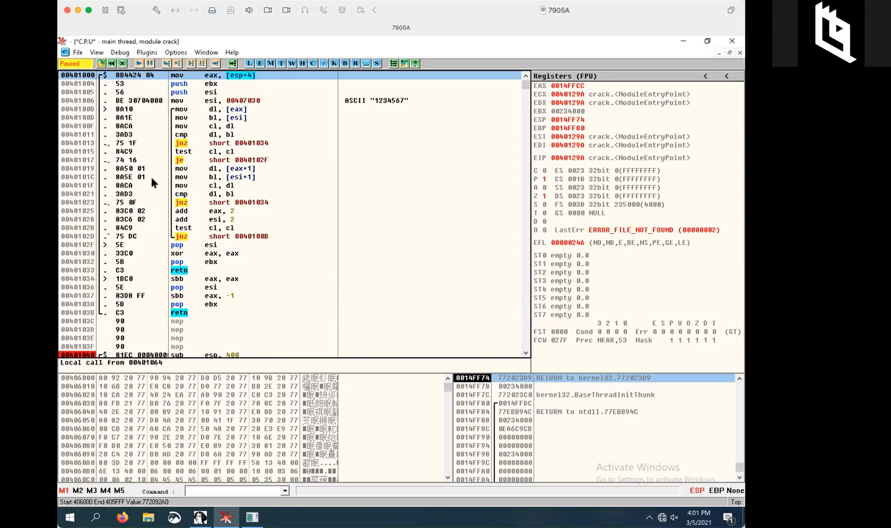
Toggle a breakpoint on the first instruction of the compare routine at 00401000.
{"action": "double_click", "coordinate": [109, 76]}
Jump back to the current execution point and reselect the entry-point instruction at 0040129A.
{"action": "key", "text": "minus"}
{"action": "key", "text": "minus"}
{"action": "key", "text": "minus"}
{"action": "key", "text": "minus"}
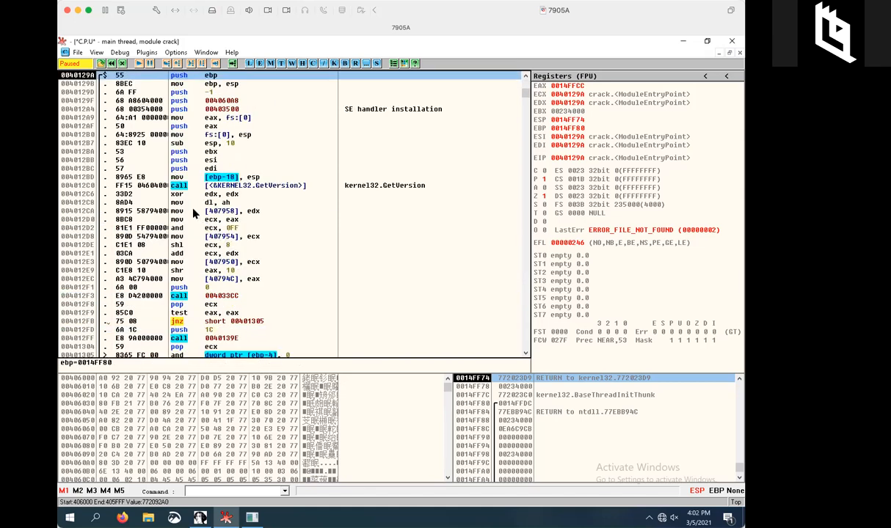
{"action": "key", "text": "Down"}
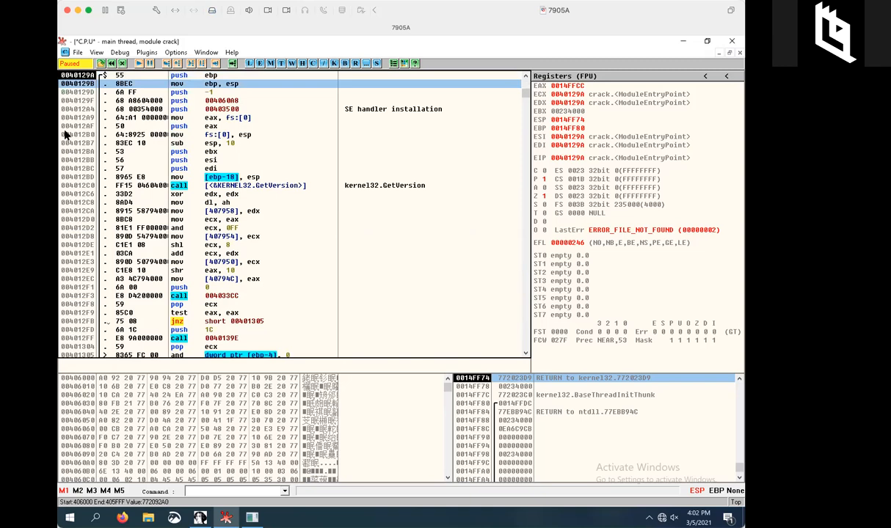
{"action": "left_click", "coordinate": [109, 75]}
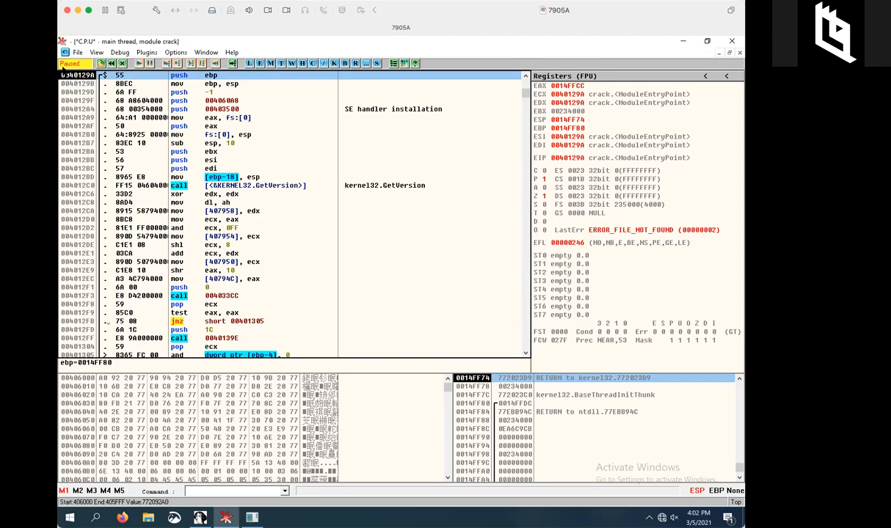
Run crack.exe until it breaks at 00401040, then show the Crack_me source slide.
{"action": "left_click", "coordinate": [139, 63]}
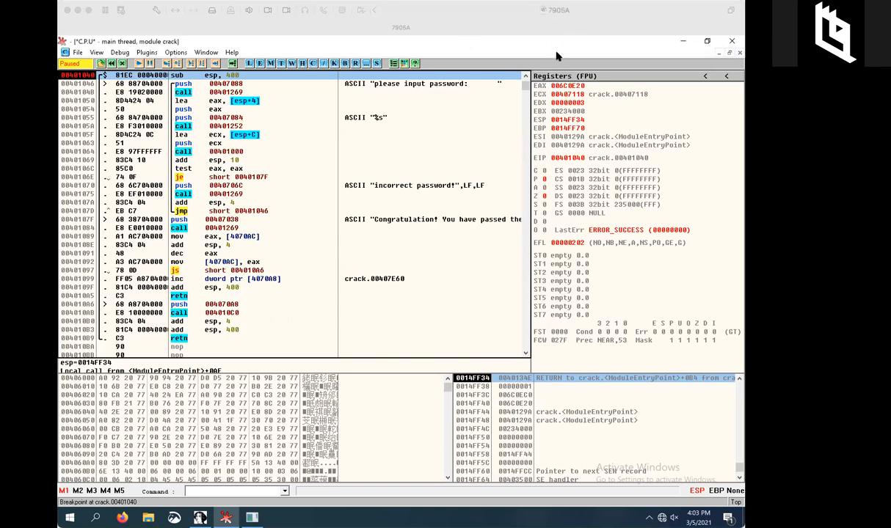
{"action": "key", "text": "super+Tab"}
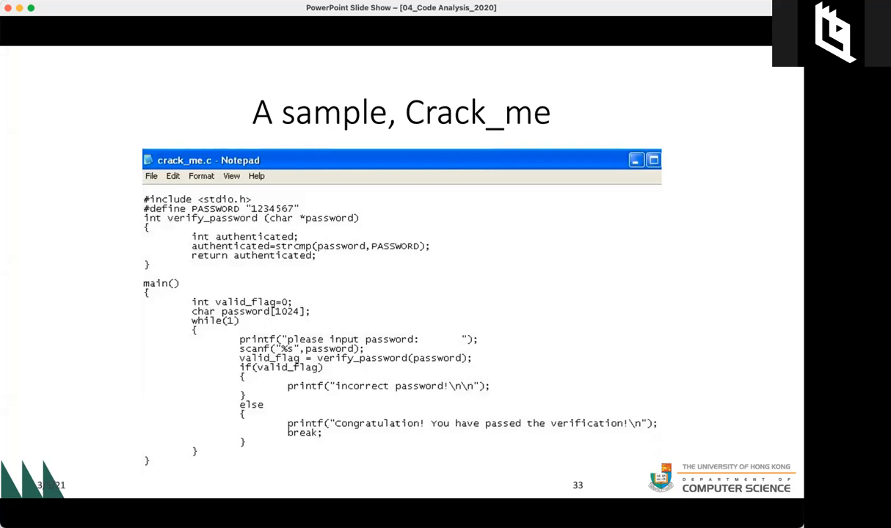
Switch from the Crack_me source slide back to the OllyDbg session paused at 00401040.
{"action": "key", "text": "super+Tab"}
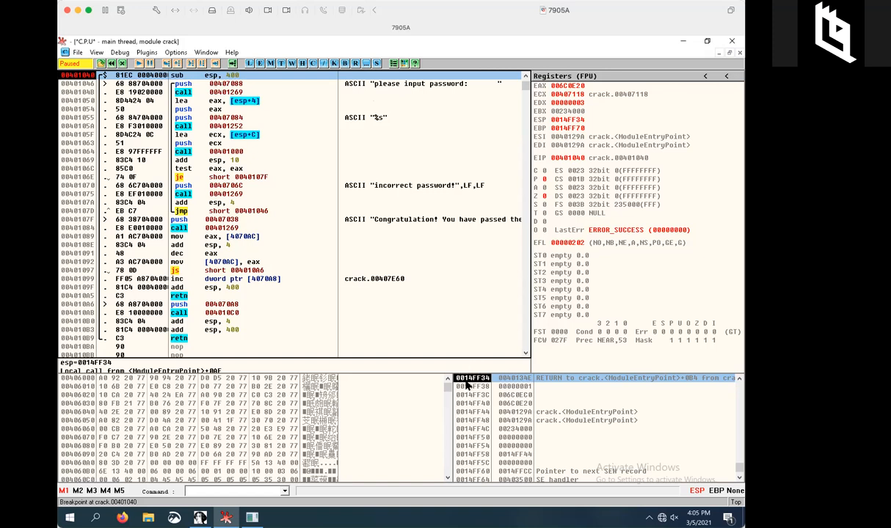
{"action": "left_click", "coordinate": [567, 120]}
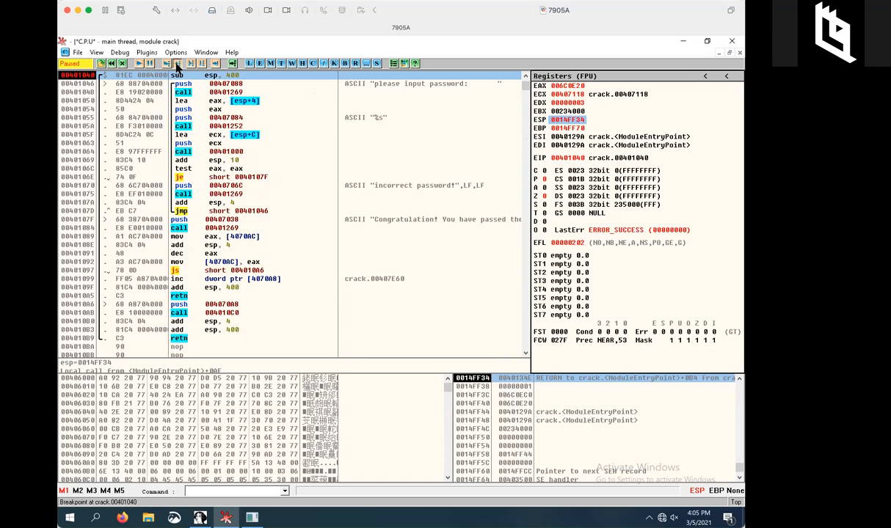
Step one instruction of main, resume execution, and minimize OllyDbg to reveal the password prompt.
{"action": "left_click", "coordinate": [176, 64]}
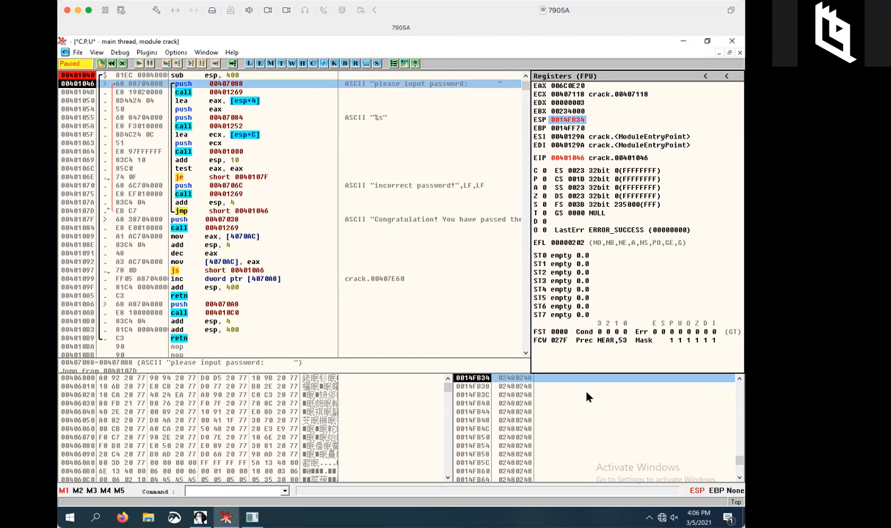
{"action": "scroll", "coordinate": [555, 423], "scroll_direction": "up", "scroll_amount": 1}
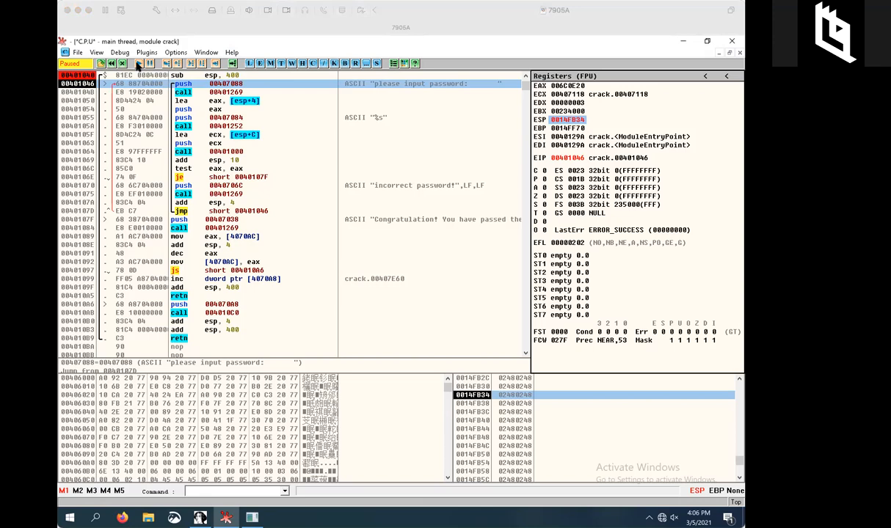
{"action": "left_click", "coordinate": [138, 64]}
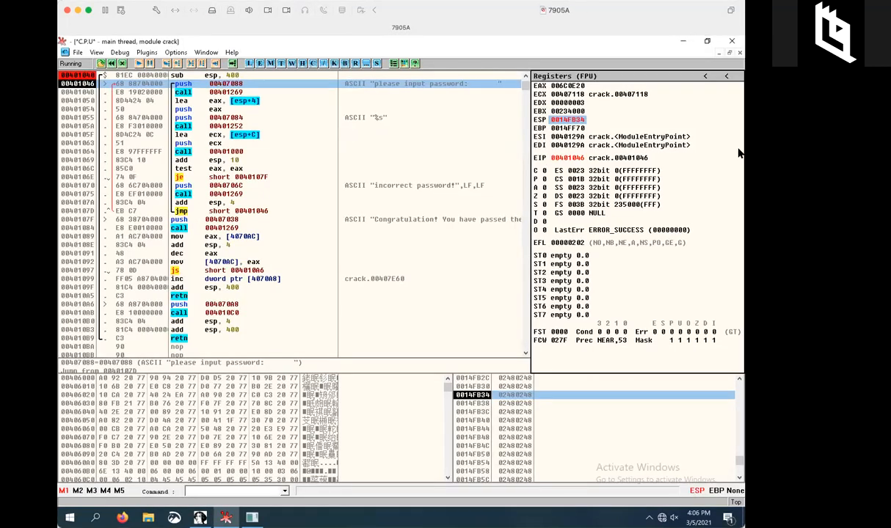
{"action": "left_click", "coordinate": [682, 42]}
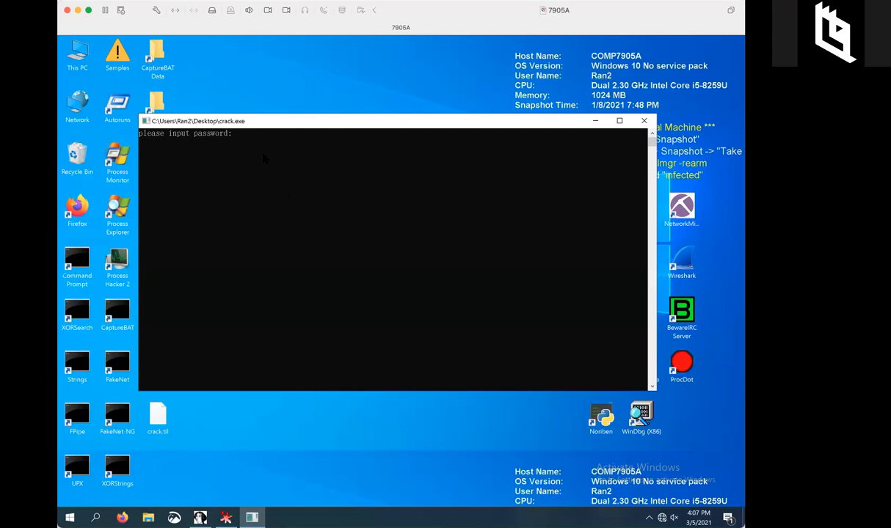
{"action": "type", "text": "1234"}
Step over four compare-routine instructions until ESI holds "1234567", then resume the program.
{"action": "left_click", "coordinate": [225, 518]}
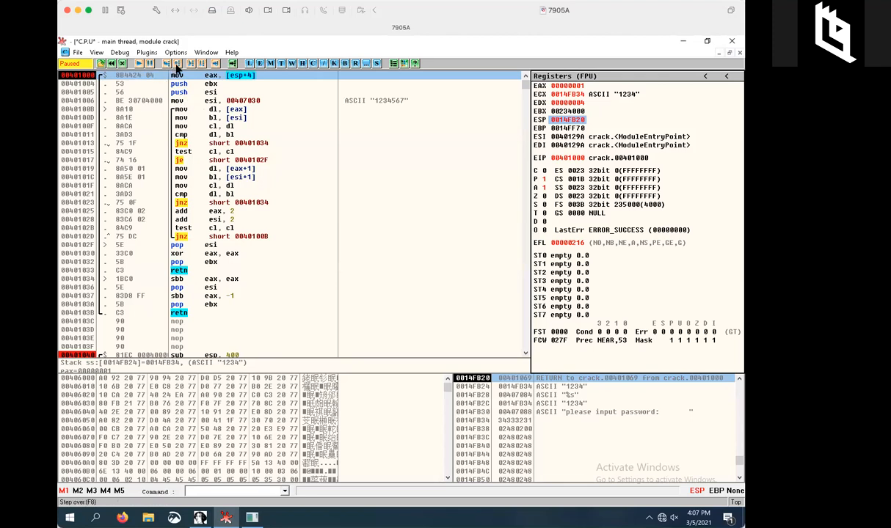
{"action": "left_click", "coordinate": [178, 65]}
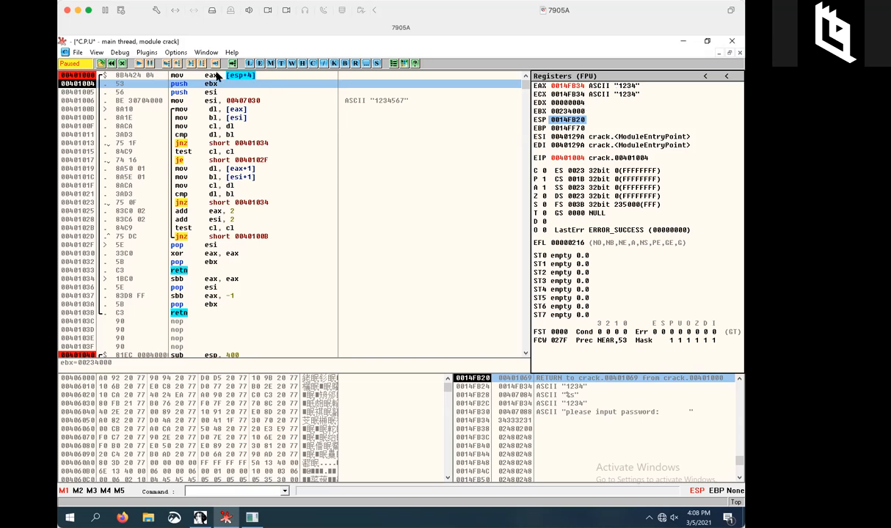
{"action": "left_click", "coordinate": [177, 66]}
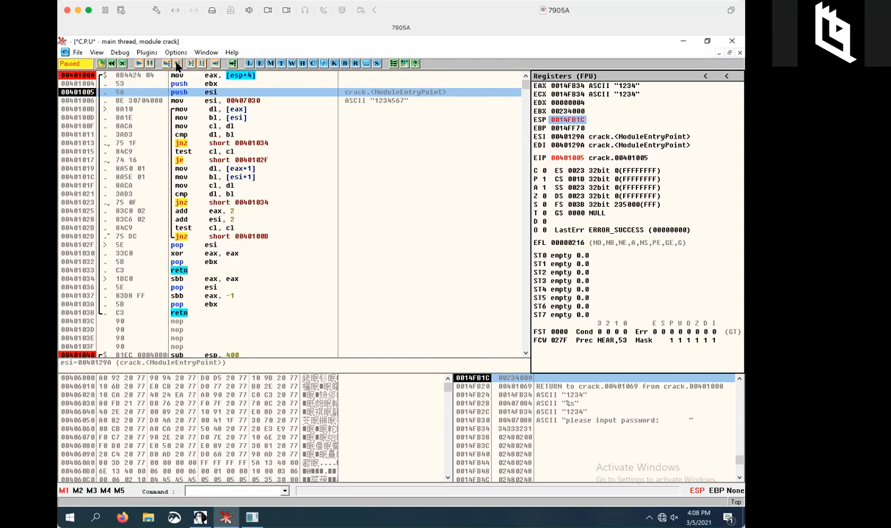
{"action": "left_click", "coordinate": [176, 66]}
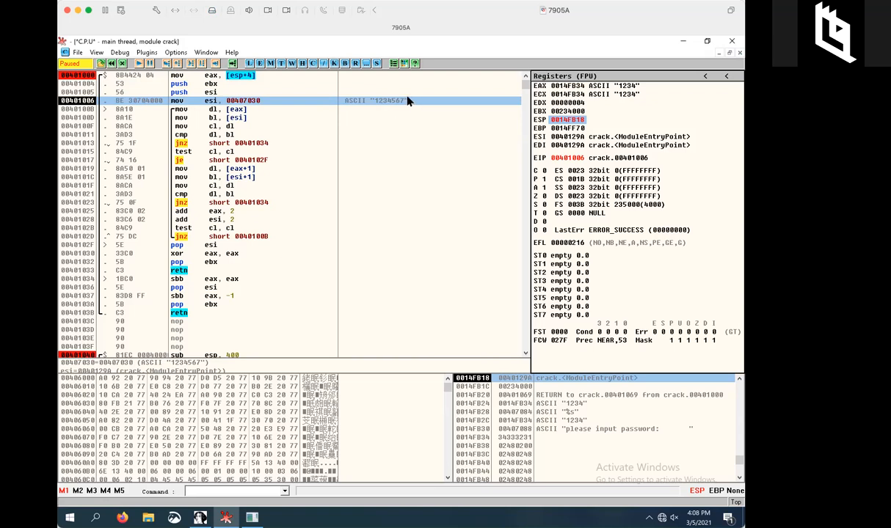
{"action": "left_click", "coordinate": [179, 66]}
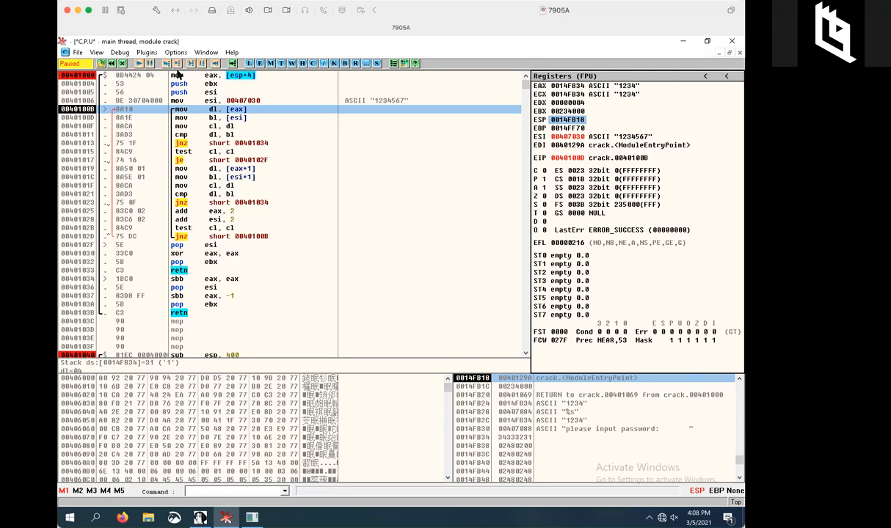
{"action": "left_click", "coordinate": [139, 63]}
Submit 1234567 at the new console prompt and return to OllyDbg, paused at 00401000.
{"action": "left_click", "coordinate": [683, 45]}
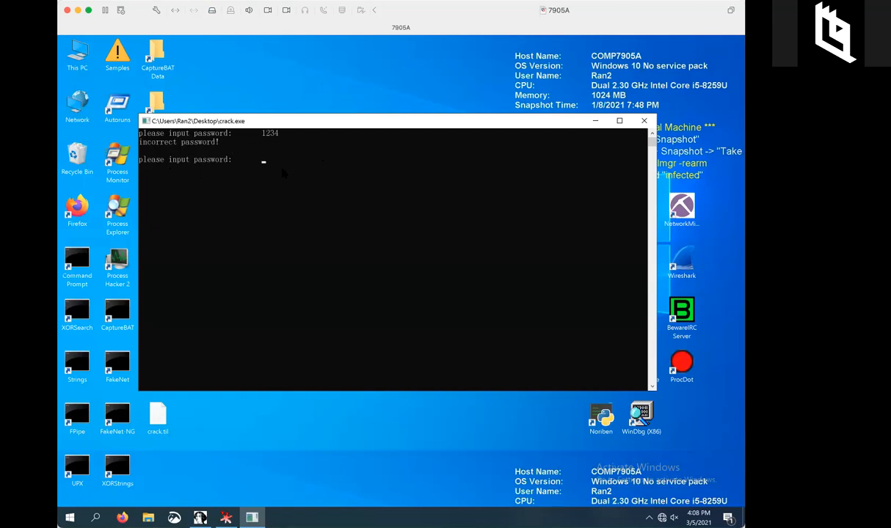
{"action": "type", "text": "1234567"}
{"action": "left_click", "coordinate": [226, 517]}
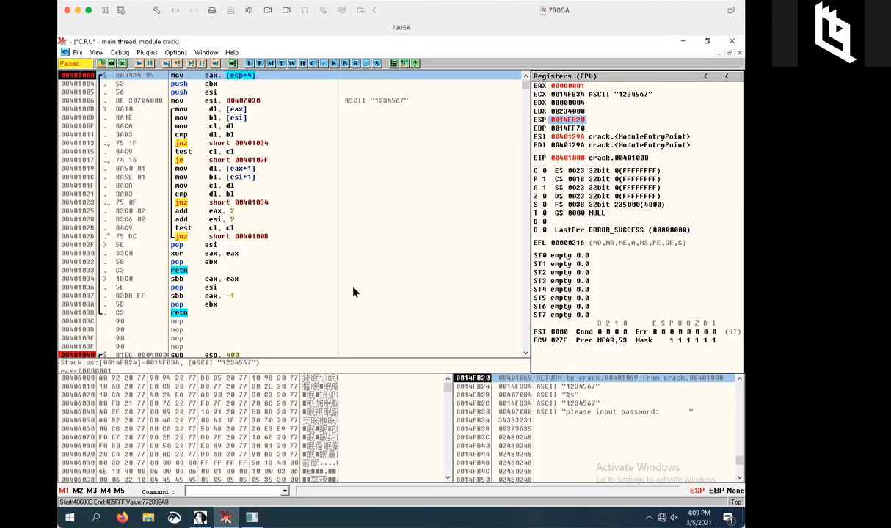
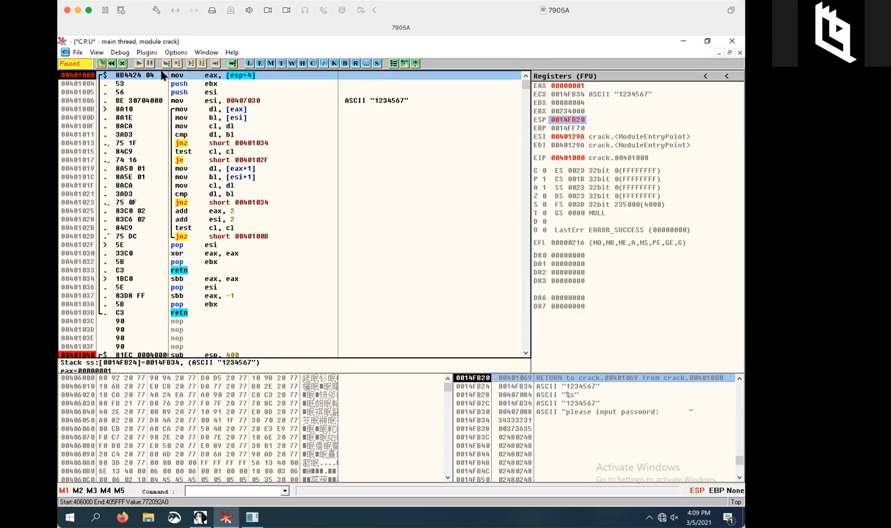
Move the disassembly from the compare routine at 00401000 back to its calling code at 00401046.
{"action": "key", "text": "Down"}
{"action": "key", "text": "Down"}
{"action": "key", "text": "Down"}
{"action": "key", "text": "Down"}
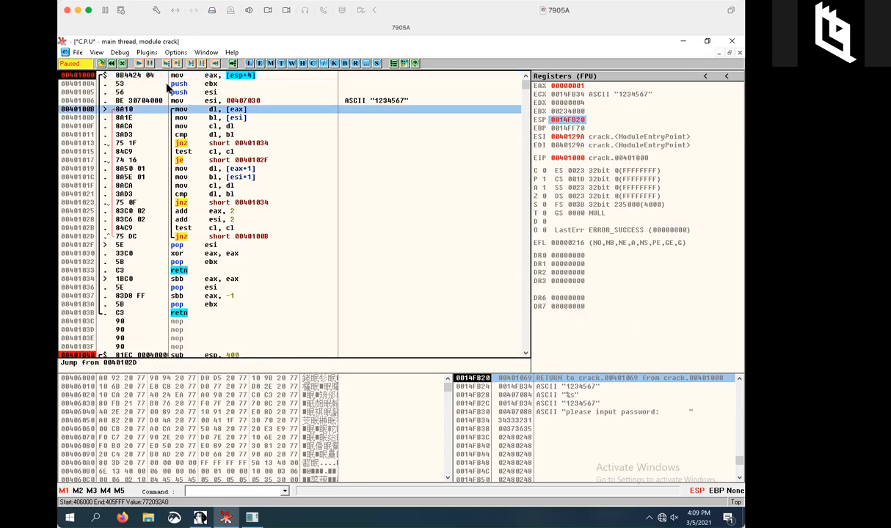
{"action": "key", "text": "Up"}
{"action": "key", "text": "Up"}
{"action": "key", "text": "Up"}
{"action": "key", "text": "Up"}
{"action": "key", "text": "Page_Down"}
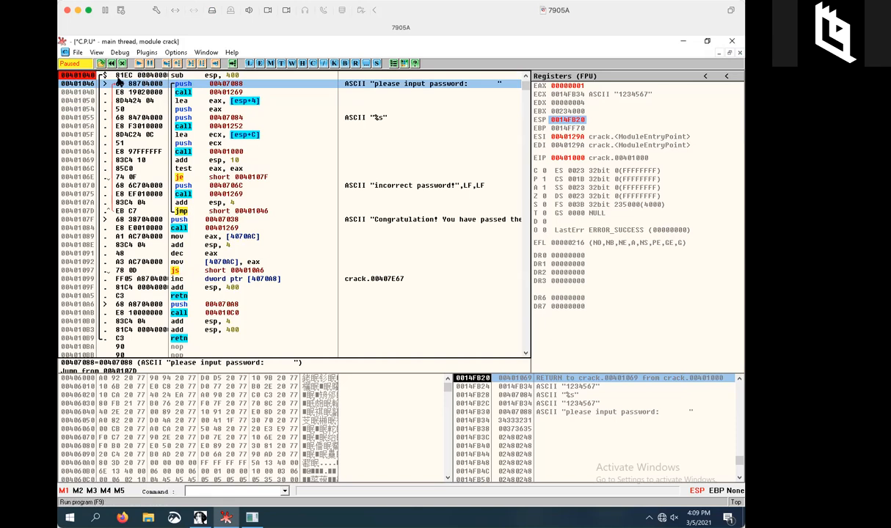
Set a breakpoint on the add esp,10 at 00401069, just after call 00401000.
{"action": "left_click", "coordinate": [103, 75]}
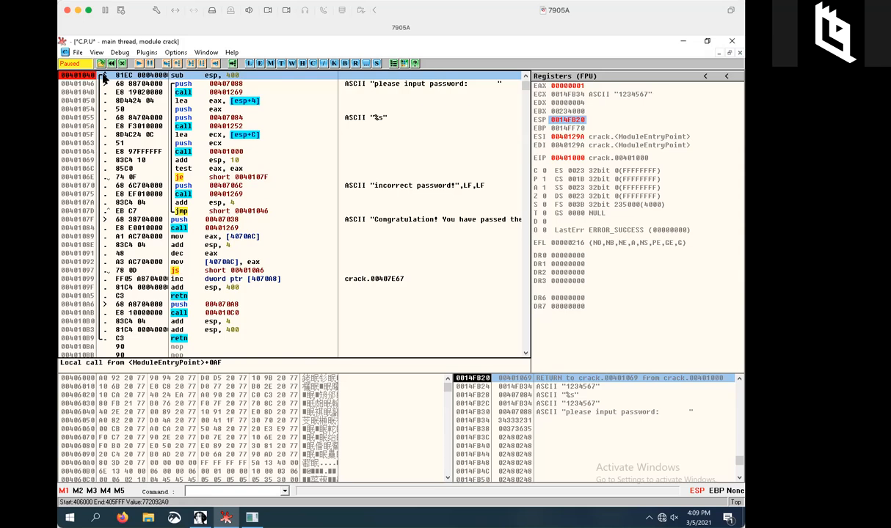
{"action": "left_click", "coordinate": [219, 153]}
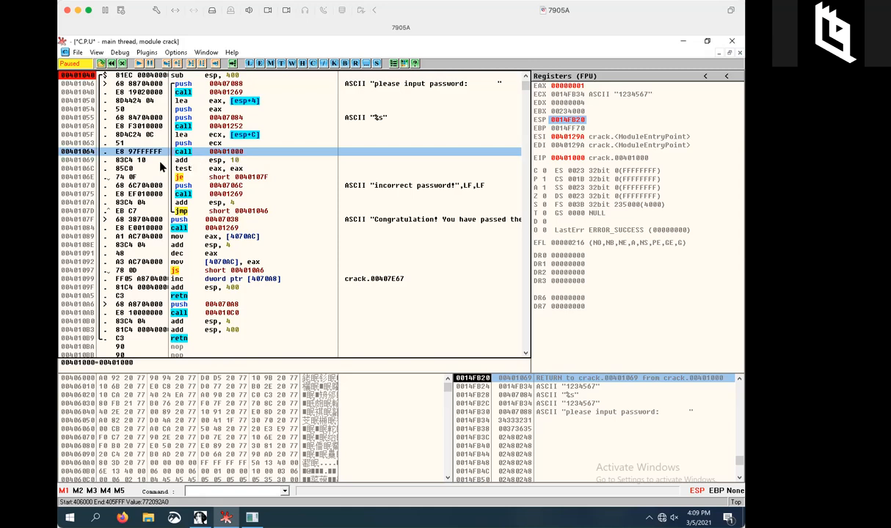
{"action": "left_click", "coordinate": [104, 162]}
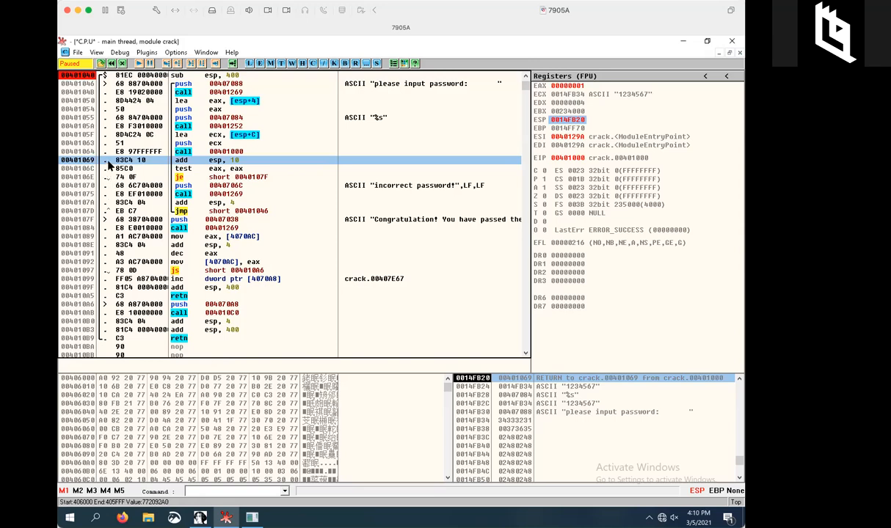
{"action": "key", "text": "F2"}
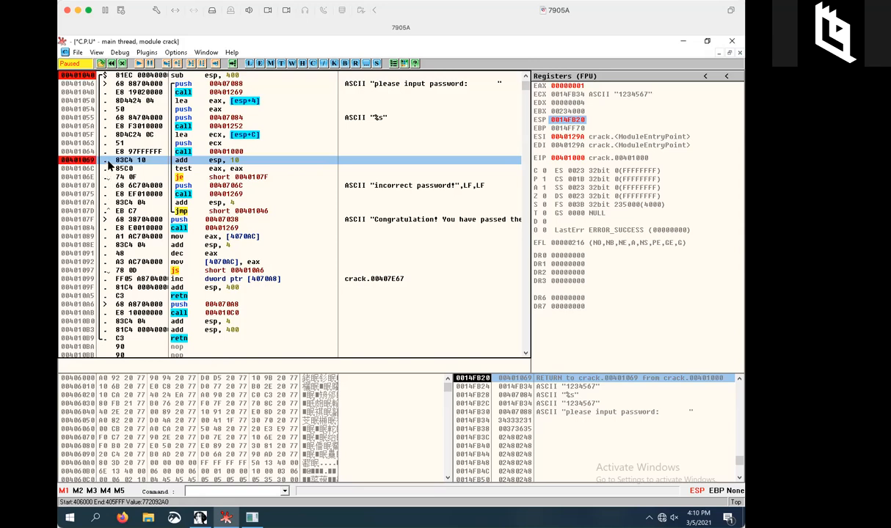
Run to the 00401069 breakpoint, then step over add esp,10 and test eax,eax to the je.
{"action": "left_click", "coordinate": [141, 64]}
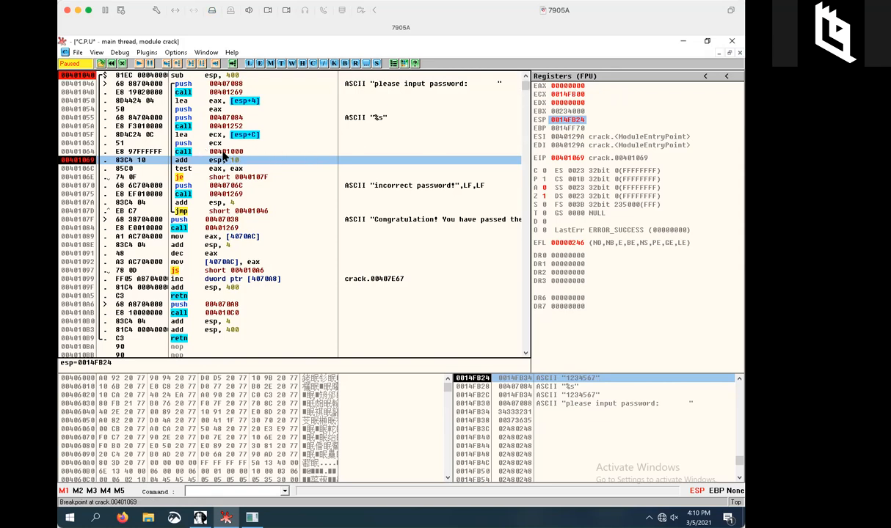
{"action": "left_click", "coordinate": [177, 65]}
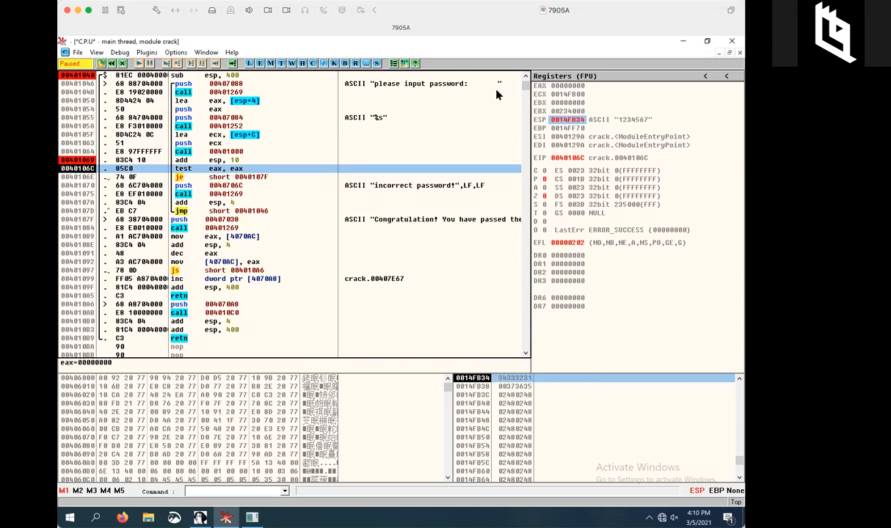
{"action": "left_click", "coordinate": [176, 65]}
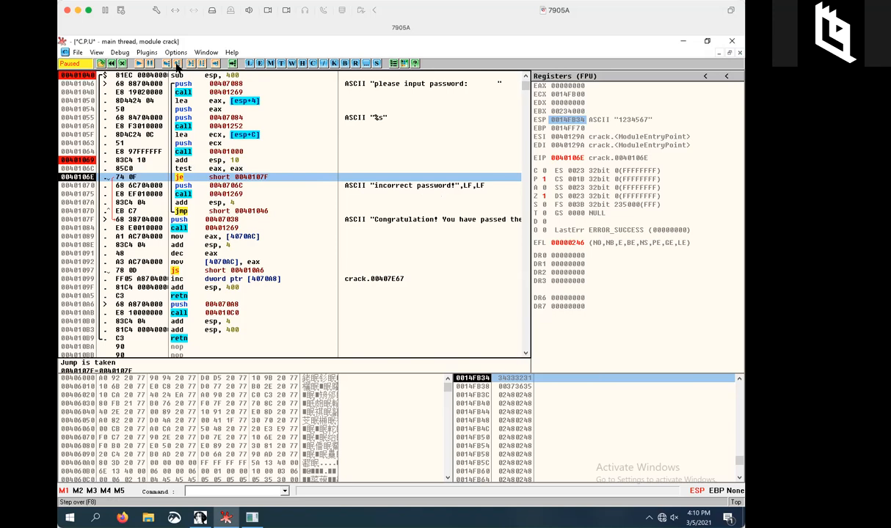
Step past the je, the Congratulation string push and the printf call, then check the console message.
{"action": "left_click", "coordinate": [177, 65]}
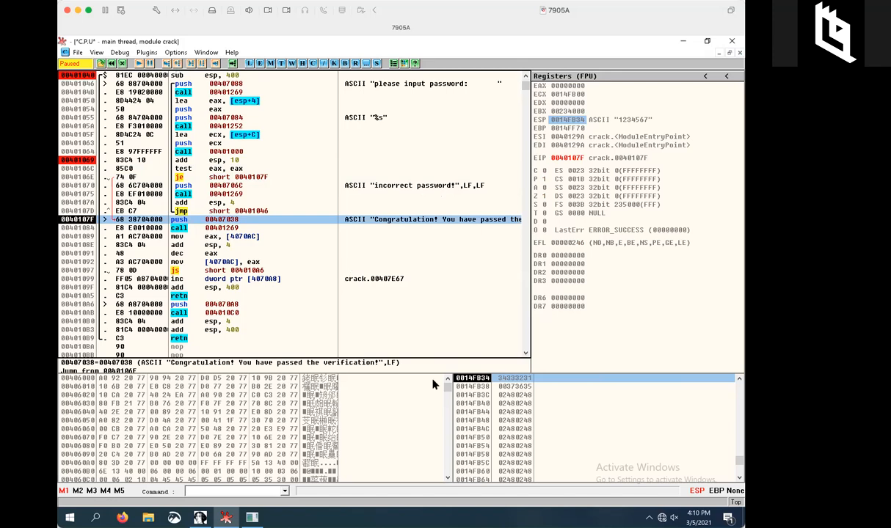
{"action": "left_click", "coordinate": [168, 63]}
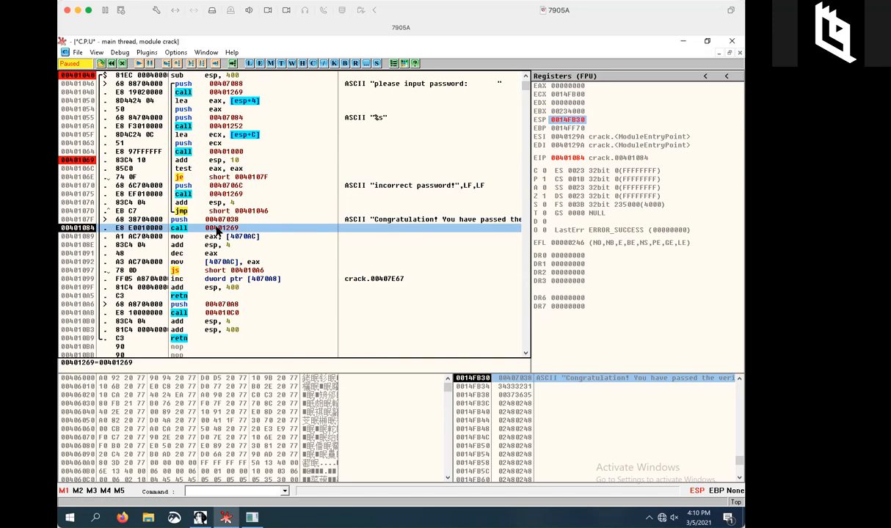
{"action": "left_click", "coordinate": [181, 64]}
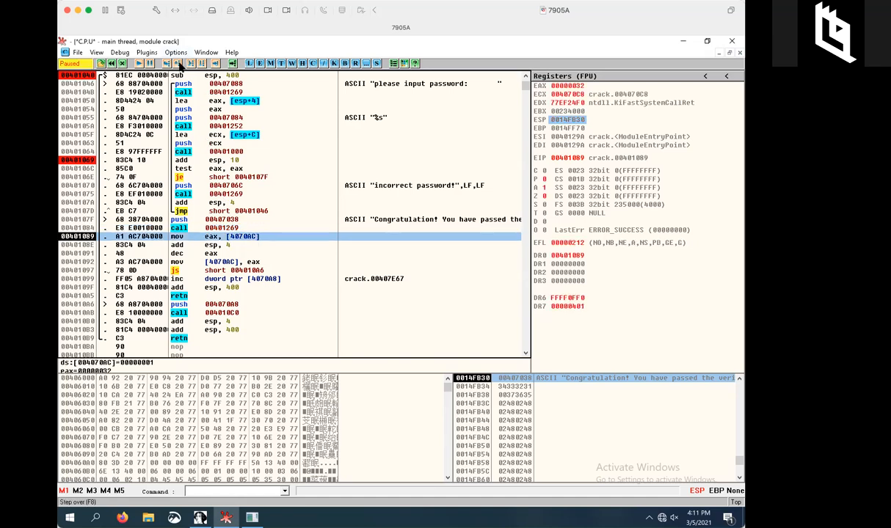
{"action": "left_click", "coordinate": [683, 42]}
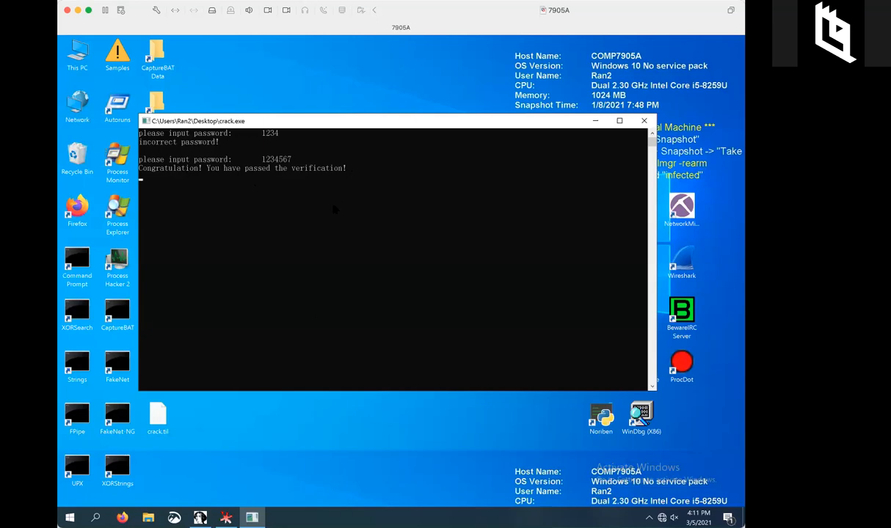
{"action": "left_click", "coordinate": [226, 518]}
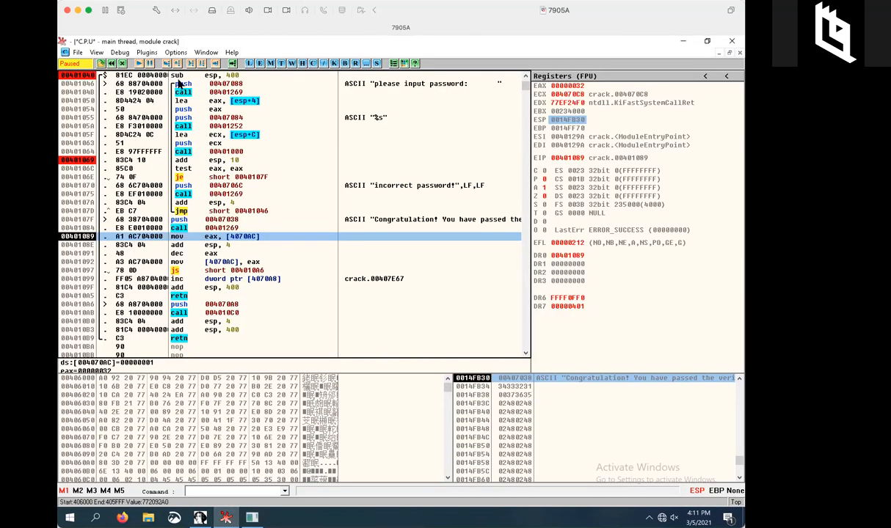
Step through the js check and retn back to the caller at 0040134E.
{"action": "left_click", "coordinate": [176, 66]}
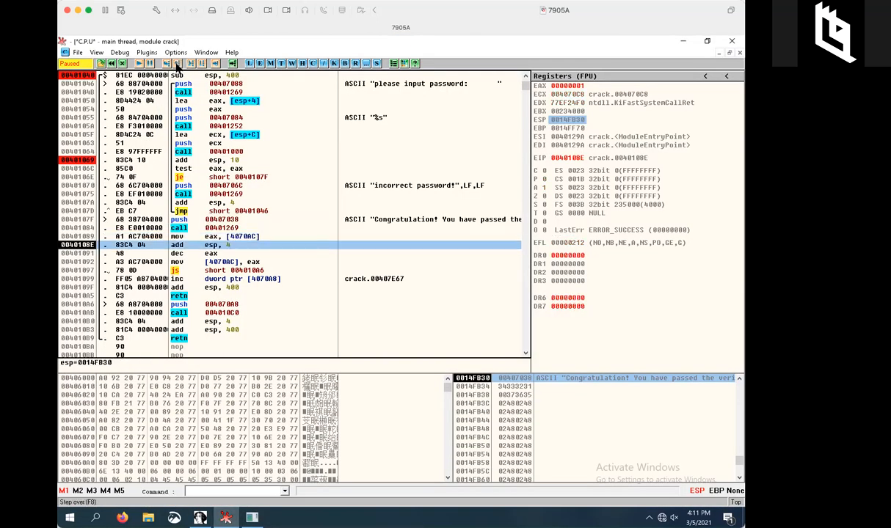
{"action": "left_click", "coordinate": [176, 66]}
{"action": "left_click", "coordinate": [177, 66]}
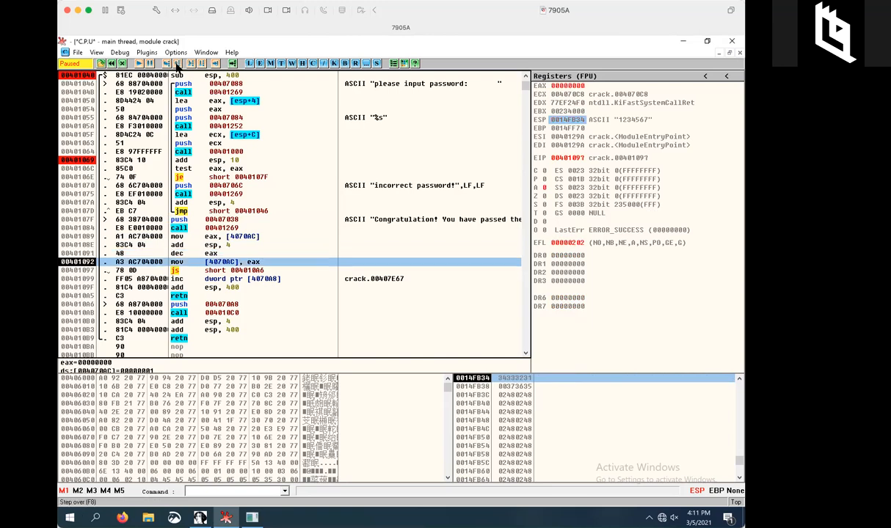
{"action": "left_click", "coordinate": [177, 66]}
{"action": "left_click", "coordinate": [177, 66]}
{"action": "left_click", "coordinate": [177, 66]}
{"action": "left_click", "coordinate": [177, 66]}
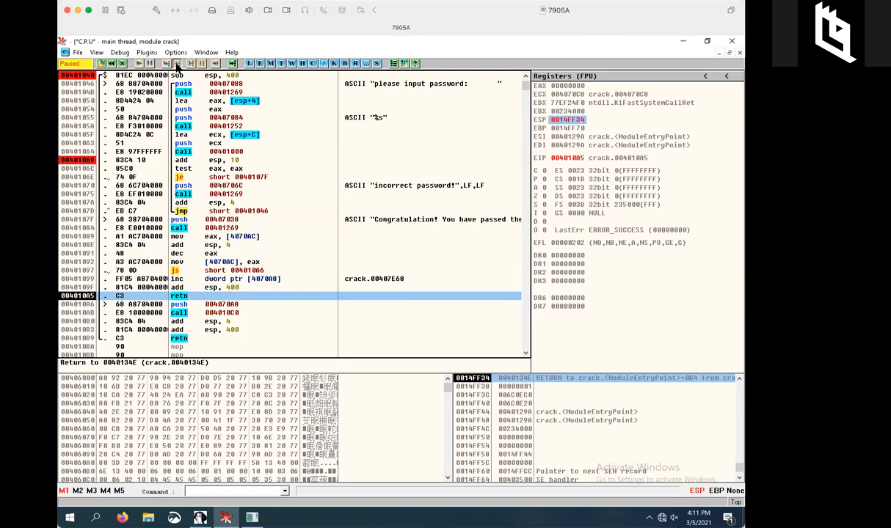
{"action": "left_click", "coordinate": [176, 65]}
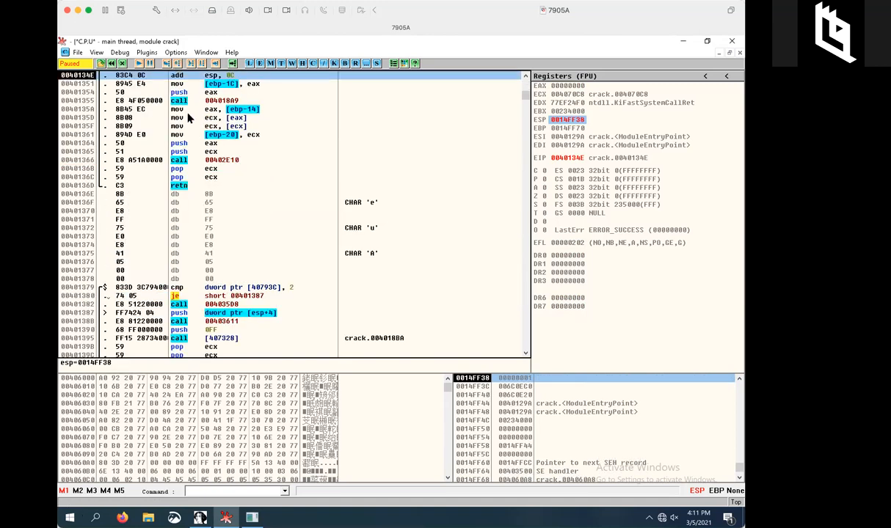
Keep stepping over the following calls until crack.exe terminates inside ntdll.
{"action": "scroll", "coordinate": [197, 168], "scroll_direction": "up", "scroll_amount": 1}
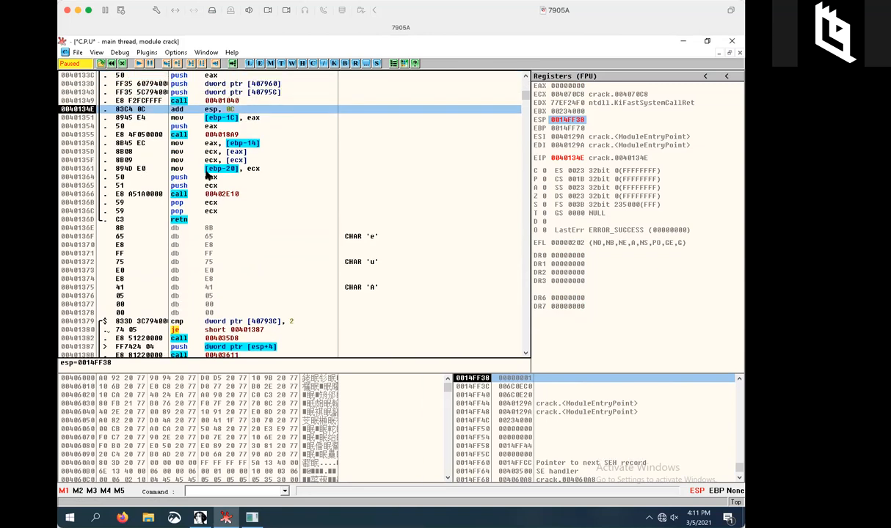
{"action": "left_click", "coordinate": [179, 65]}
{"action": "left_click", "coordinate": [179, 64]}
{"action": "left_click", "coordinate": [179, 64]}
{"action": "left_click", "coordinate": [179, 65]}
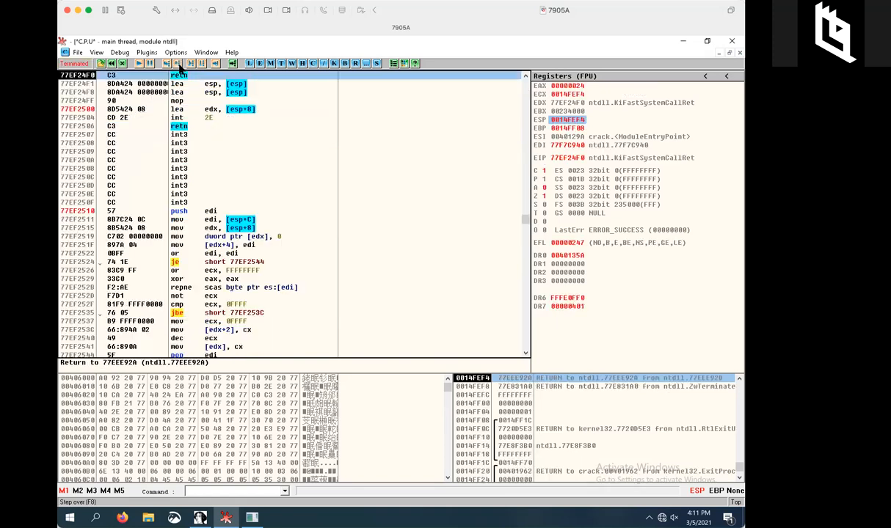